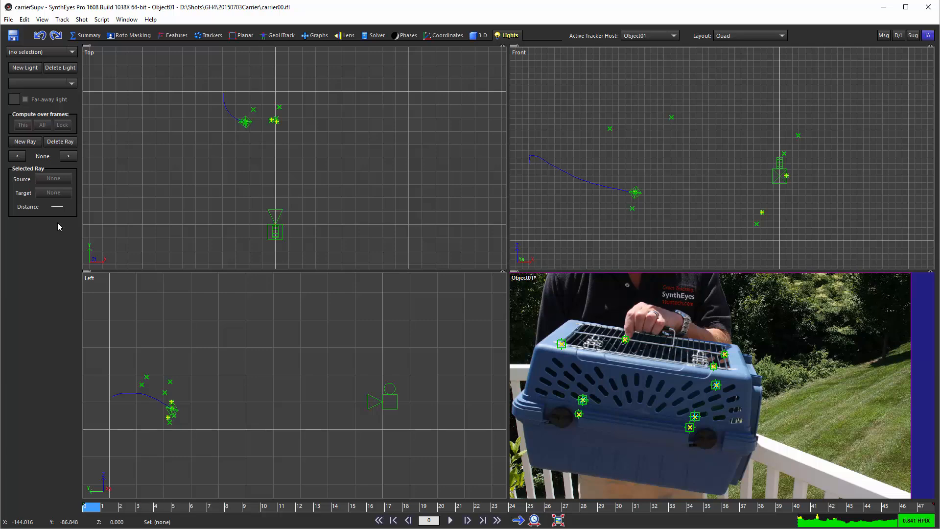
- Review the existing trackers on the pet carrier by scrubbing the camera view between frame 0 and frame 47
{"action": "left_click", "coordinate": [211, 36]}
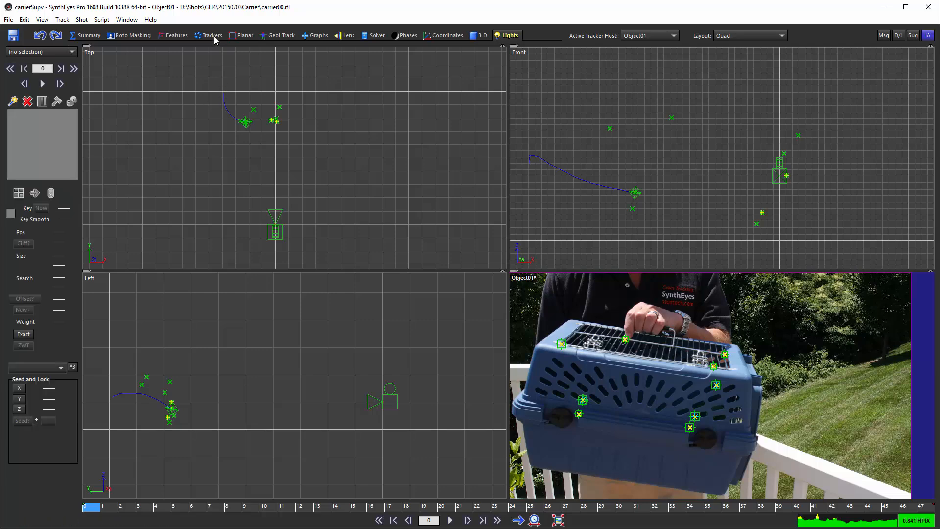
{"action": "left_click", "coordinate": [124, 508]}
{"action": "left_click_drag", "start_coordinate": [123, 507], "coordinate": [778, 508]}
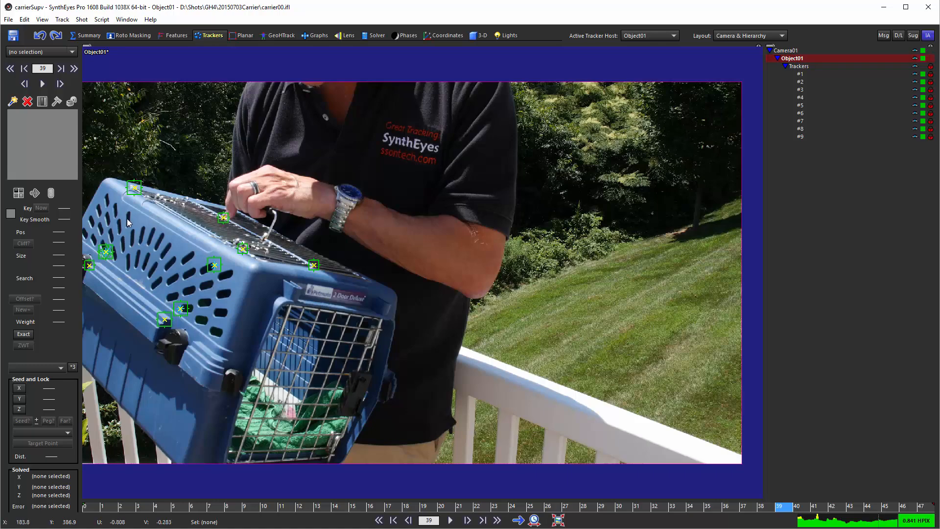
{"action": "left_click_drag", "start_coordinate": [769, 507], "coordinate": [127, 508]}
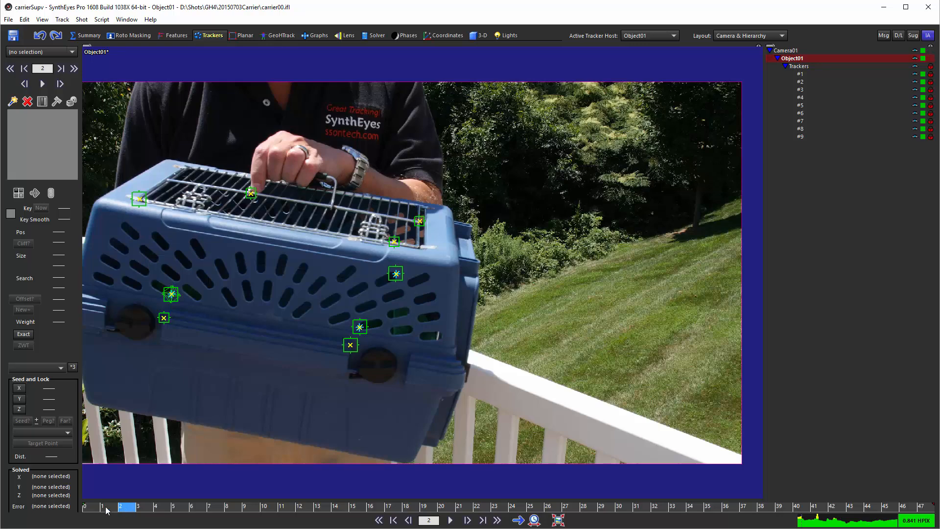
{"action": "left_click_drag", "start_coordinate": [110, 507], "coordinate": [903, 508]}
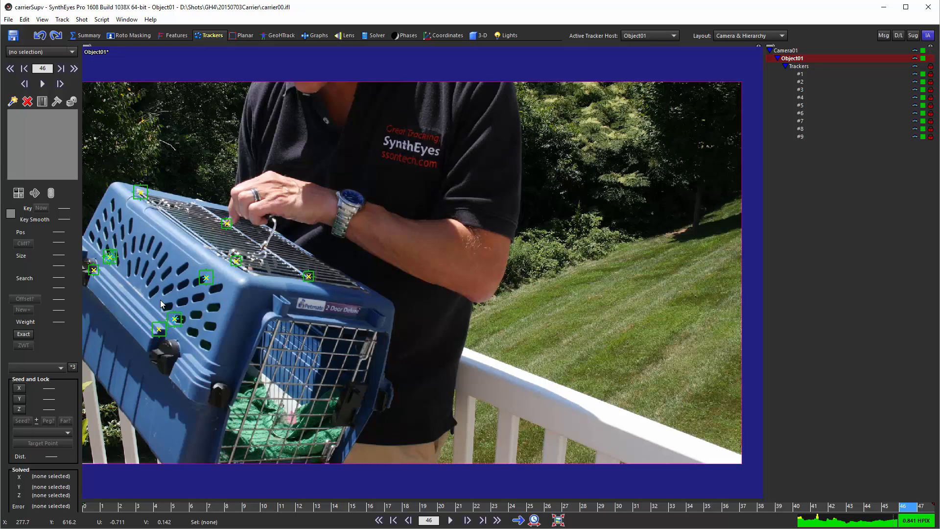
{"action": "left_click", "coordinate": [89, 509]}
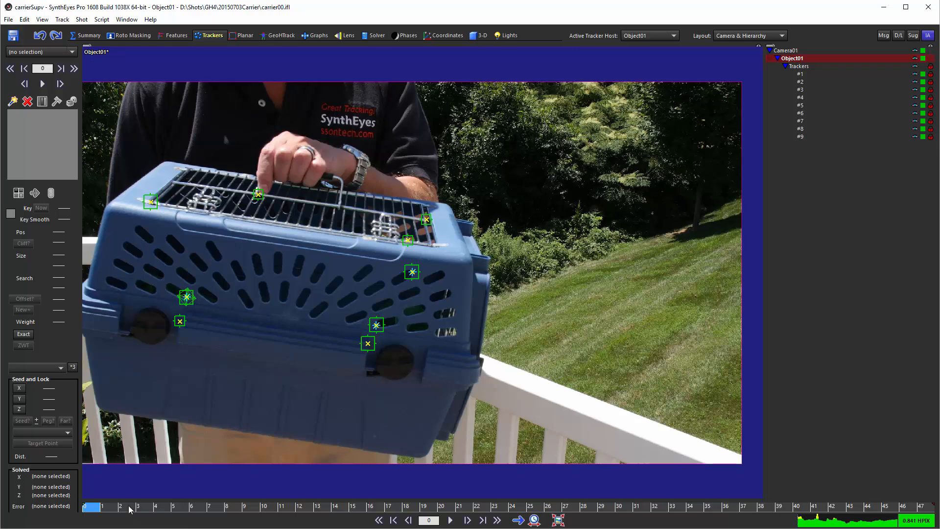
{"action": "left_click_drag", "start_coordinate": [130, 507], "coordinate": [938, 524]}
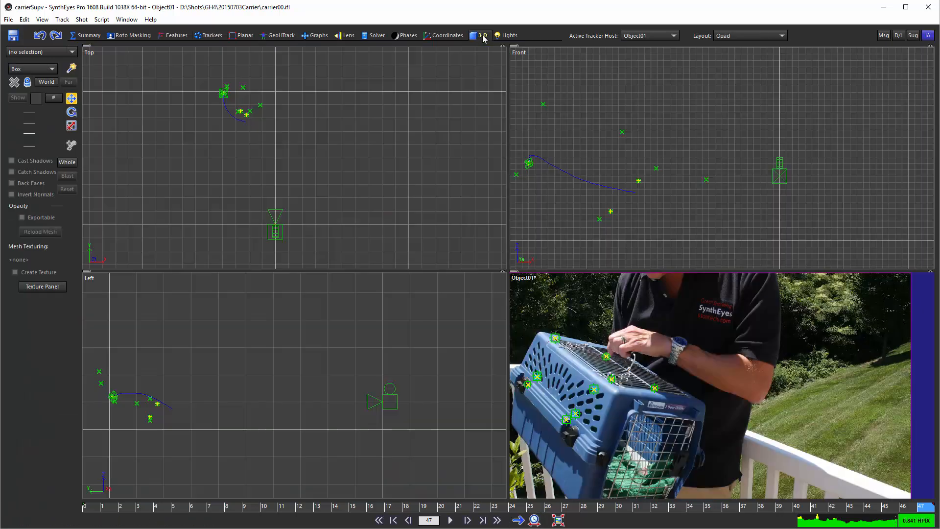
- Play and scrub the shot in the 3-D quad view to examine the moving object's path and tracker points, ending on frame 0
{"action": "left_click", "coordinate": [481, 36]}
{"action": "left_click", "coordinate": [450, 520]}
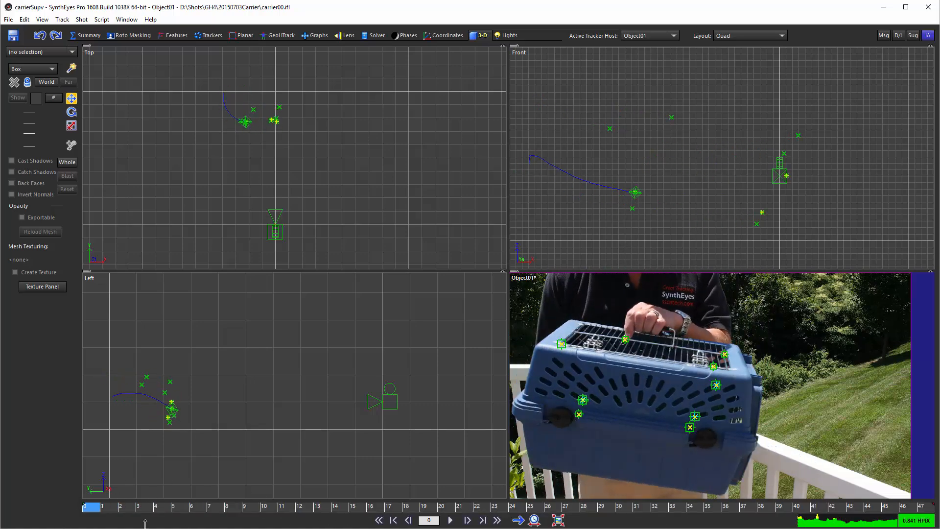
{"action": "left_click_drag", "start_coordinate": [230, 499], "coordinate": [66, 489]}
{"action": "left_click_drag", "start_coordinate": [897, 508], "coordinate": [49, 499]}
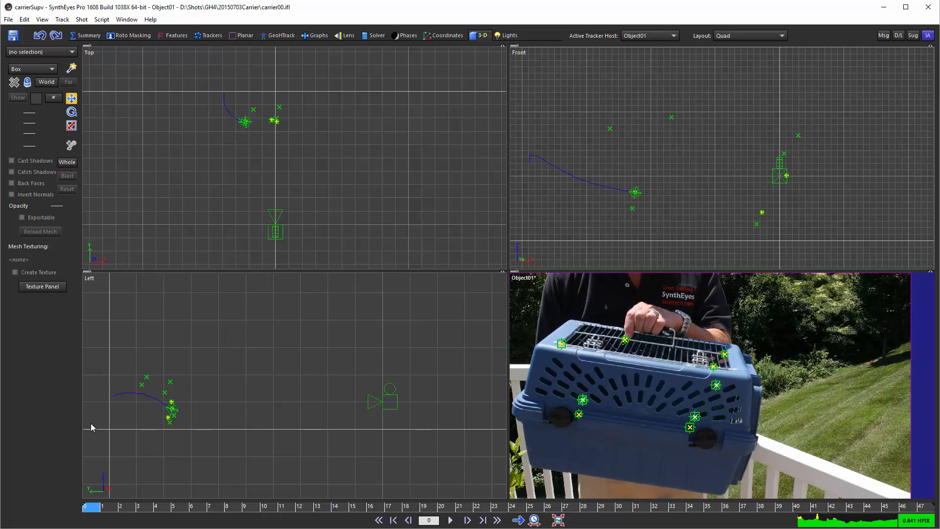
- Create a tracker on the blank plastic above the carrier's side slots, at about (-0.487, -0.116), and resize it to about 0.018
{"action": "left_click", "coordinate": [213, 35]}
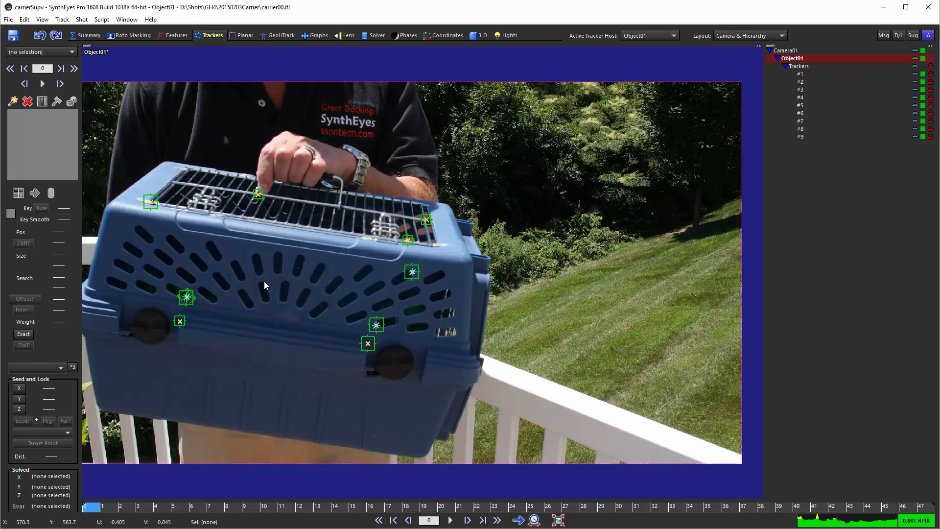
{"action": "left_click", "coordinate": [235, 248]}
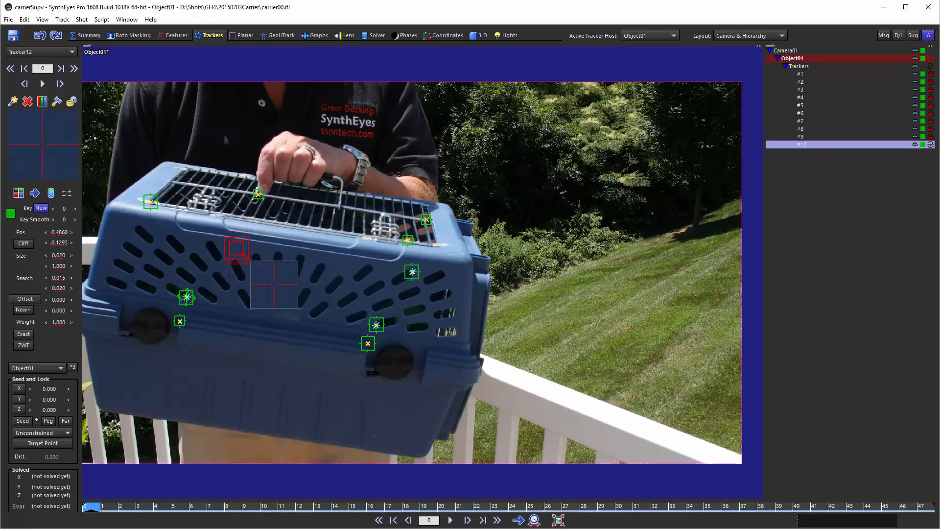
{"action": "left_click_drag", "start_coordinate": [229, 254], "coordinate": [229, 256]}
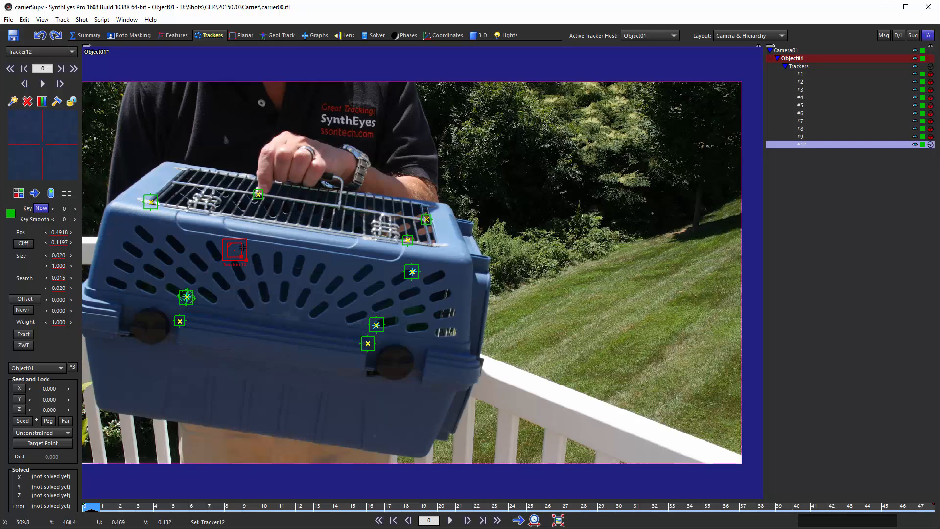
{"action": "mouse_move", "coordinate": [242, 247]}
{"action": "left_mouse_down"}
{"action": "mouse_move", "coordinate": [323, 250]}
{"action": "mouse_move", "coordinate": [312, 250]}
{"action": "mouse_move", "coordinate": [335, 238]}
{"action": "mouse_move", "coordinate": [236, 250]}
{"action": "left_mouse_up"}
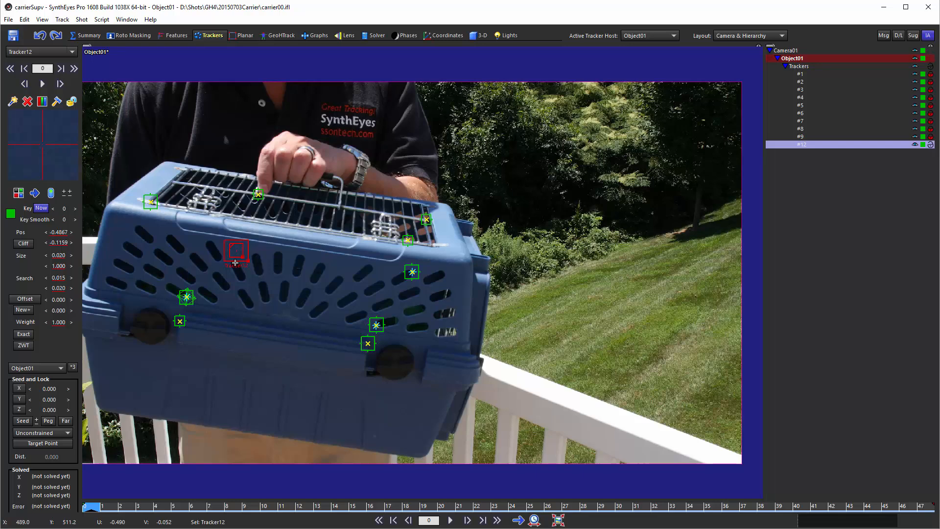
{"action": "left_click_drag", "start_coordinate": [241, 257], "coordinate": [240, 256]}
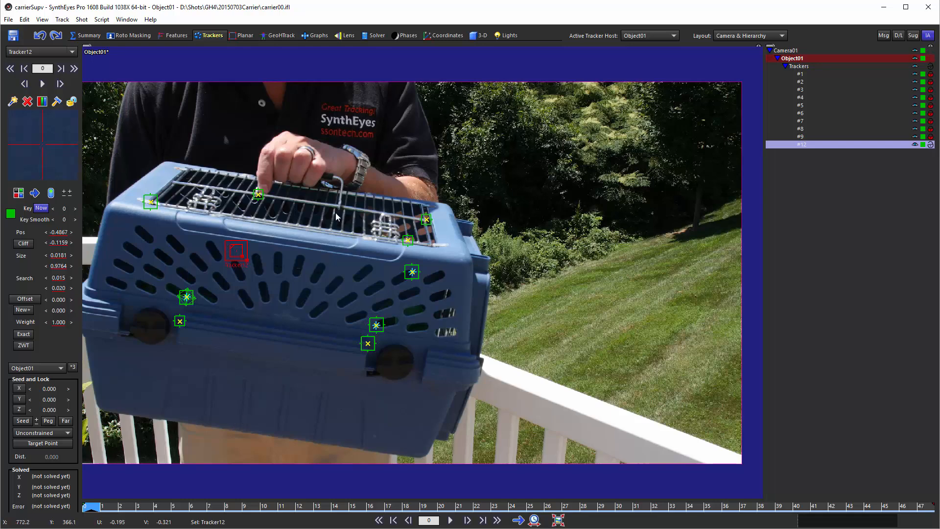
- Lasso-select trackers #7, #8 and #9 on the carrier's slotted side in the GeoHTrack perspective view
{"action": "left_click", "coordinate": [280, 37]}
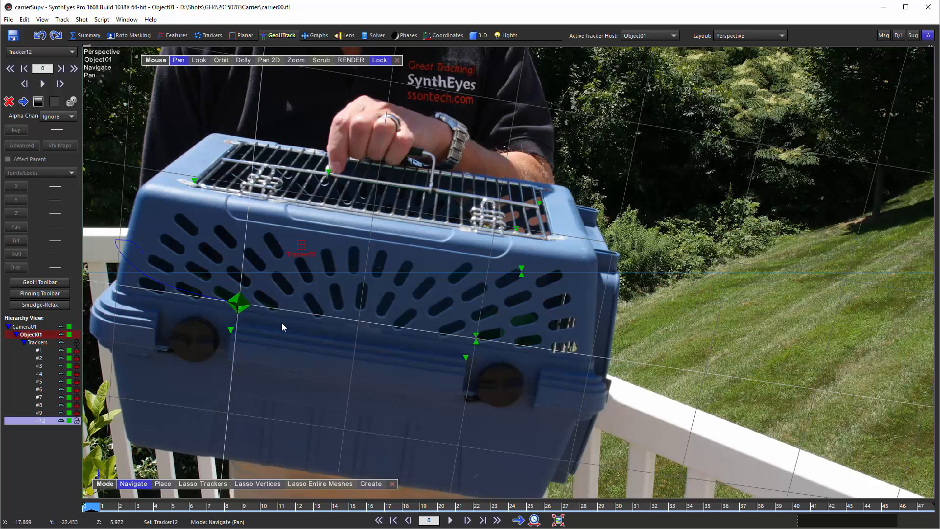
{"action": "left_click", "coordinate": [214, 483]}
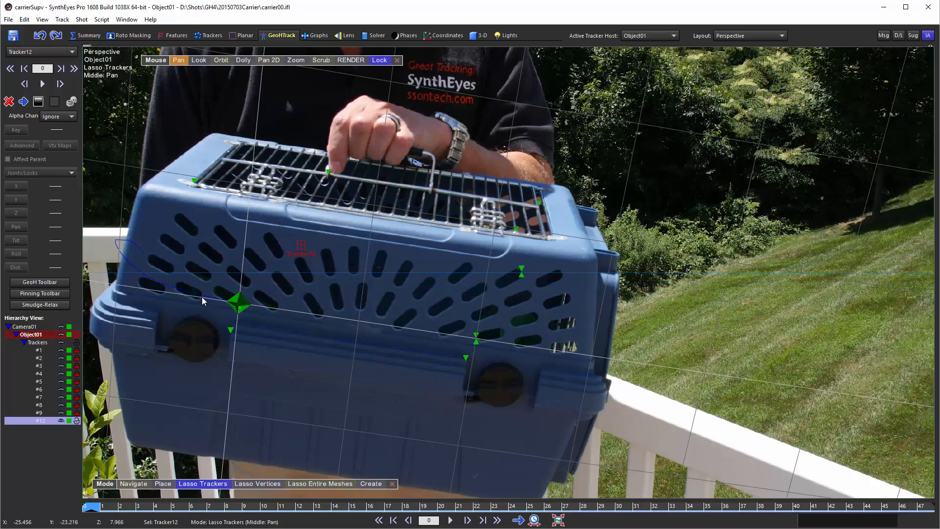
{"action": "mouse_move", "coordinate": [202, 297]}
{"action": "left_mouse_down"}
{"action": "mouse_move", "coordinate": [216, 311]}
{"action": "mouse_move", "coordinate": [490, 349]}
{"action": "mouse_move", "coordinate": [529, 255]}
{"action": "left_mouse_up"}
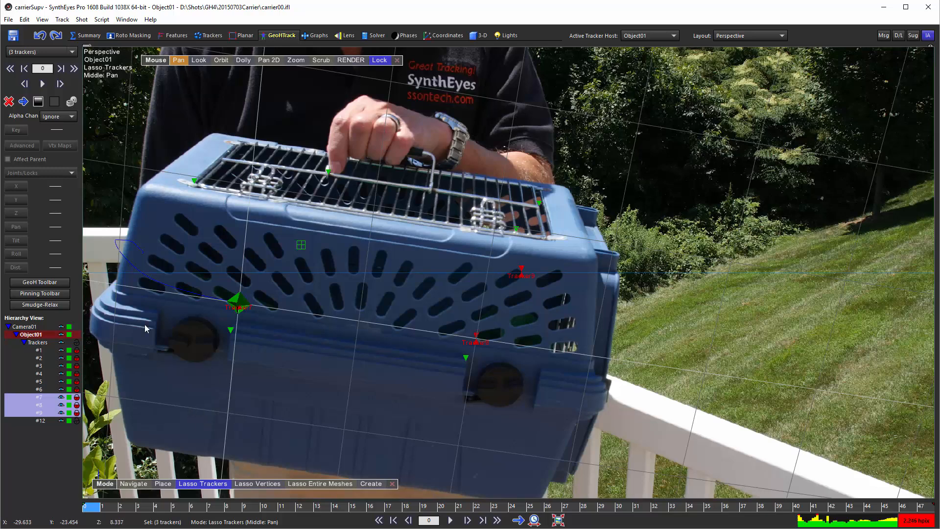
- Use Add Card to place a card across the carrier's slotted side on the plane of the selected trackers, and display it as wireframe
{"action": "right_click", "coordinate": [280, 95]}
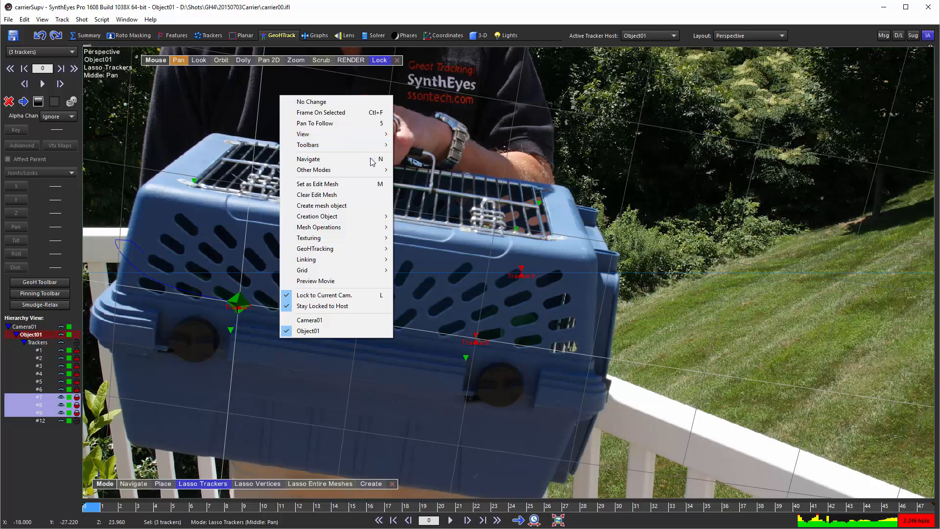
{"action": "mouse_move", "coordinate": [342, 170]}
{"action": "left_click", "coordinate": [457, 223]}
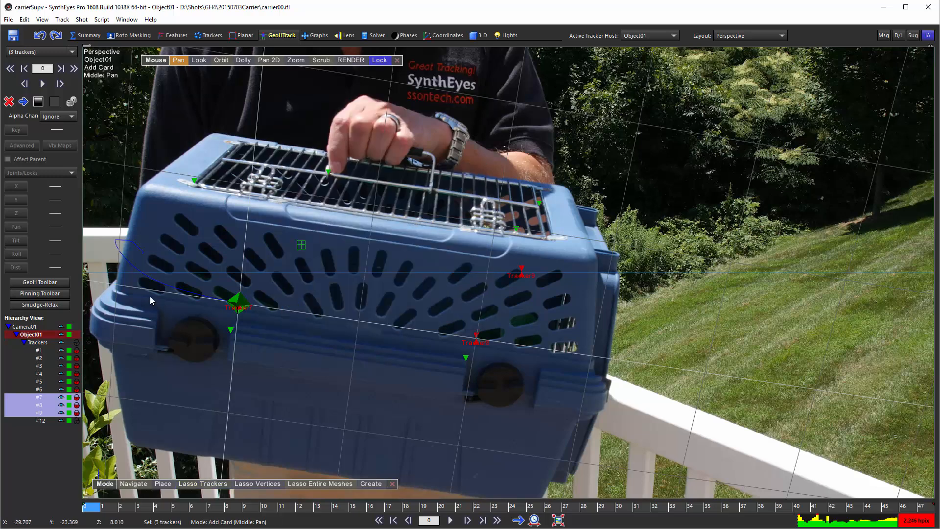
{"action": "left_click_drag", "start_coordinate": [151, 296], "coordinate": [579, 265]}
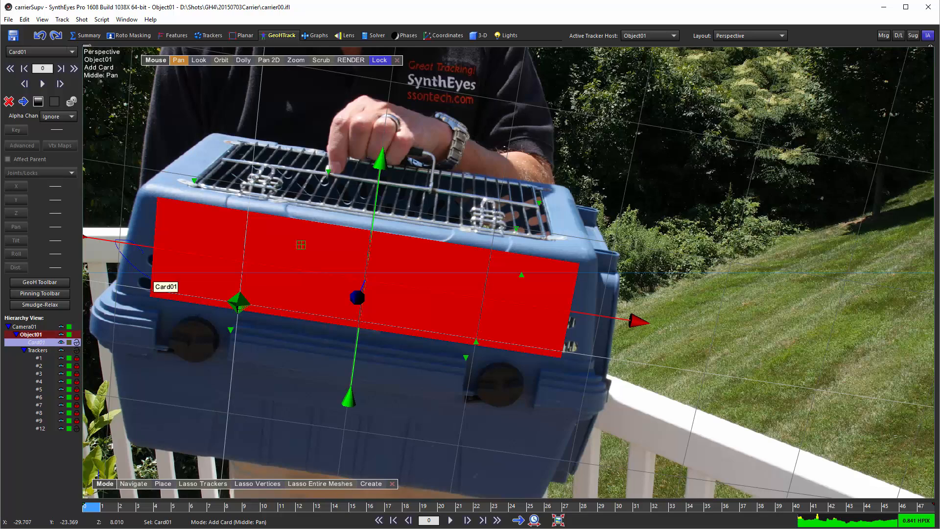
{"action": "key", "text": "o"}
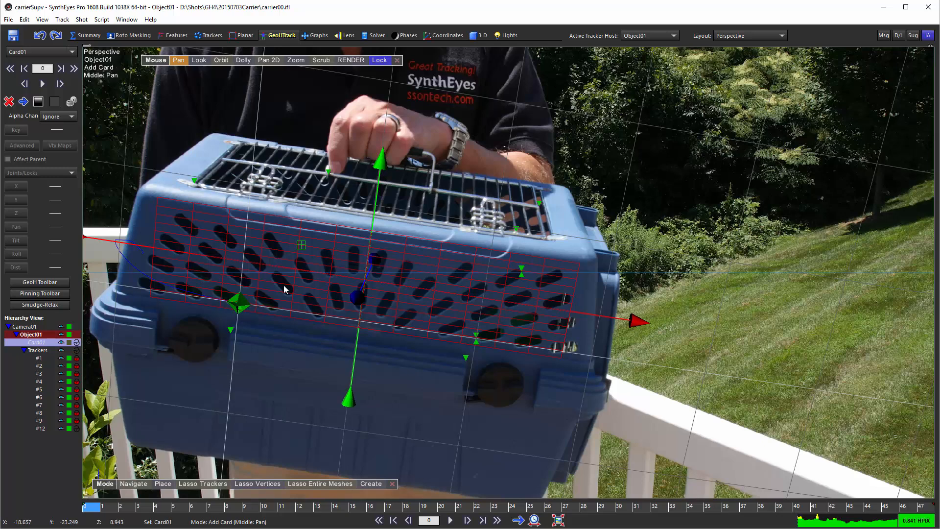
- Examine the new card in the camera and 3-D quad views while scrubbing the first frames, ending back in the camera view
{"action": "left_click", "coordinate": [210, 36]}
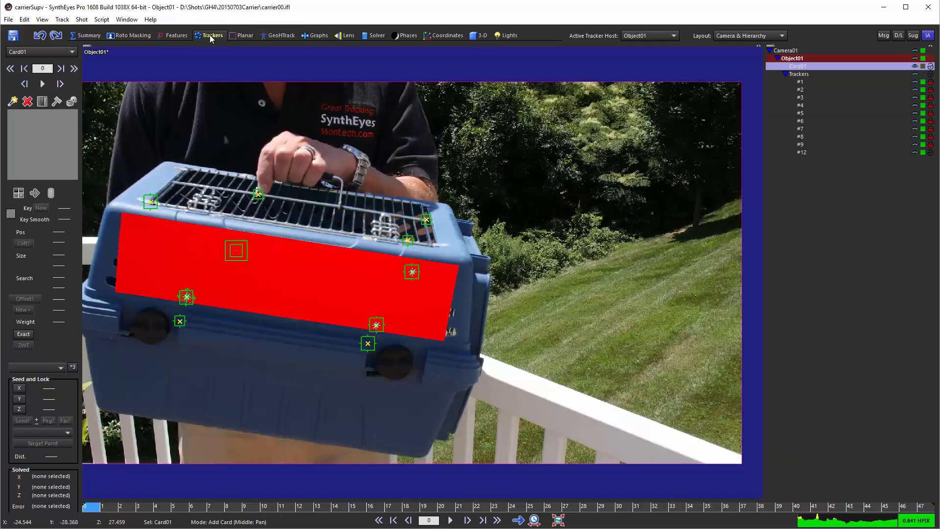
{"action": "left_click", "coordinate": [481, 37]}
{"action": "mouse_move", "coordinate": [164, 507]}
{"action": "left_mouse_down"}
{"action": "mouse_move", "coordinate": [114, 509]}
{"action": "mouse_move", "coordinate": [748, 510]}
{"action": "mouse_move", "coordinate": [55, 516]}
{"action": "mouse_move", "coordinate": [804, 507]}
{"action": "mouse_move", "coordinate": [86, 507]}
{"action": "left_mouse_up"}
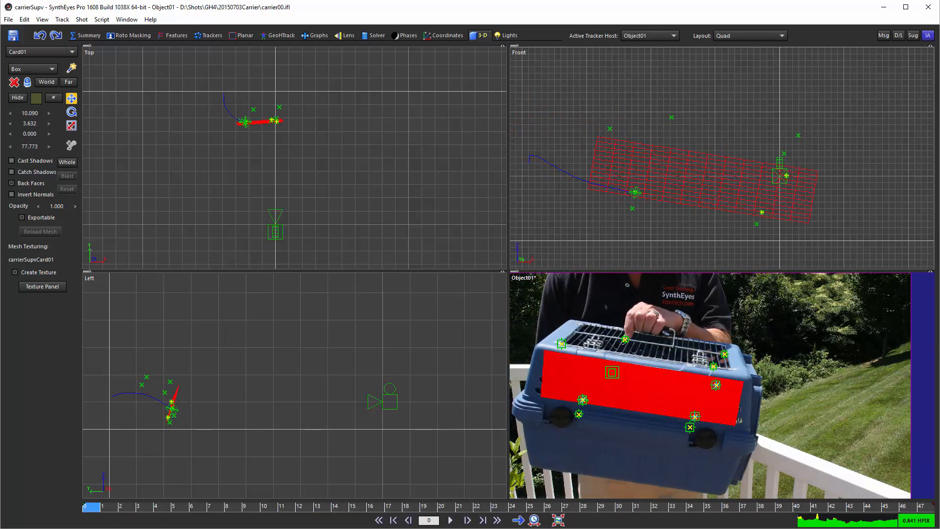
{"action": "left_click", "coordinate": [213, 36]}
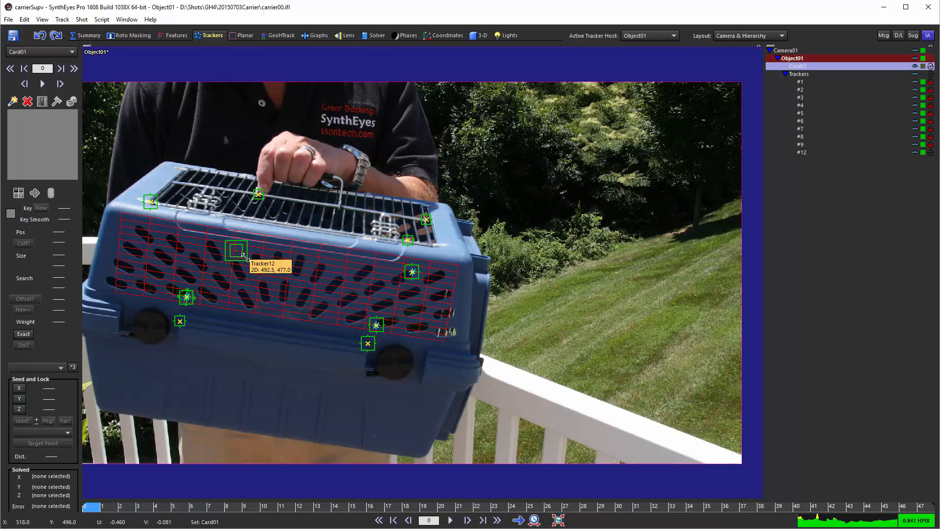
{"action": "left_click", "coordinate": [59, 20]}
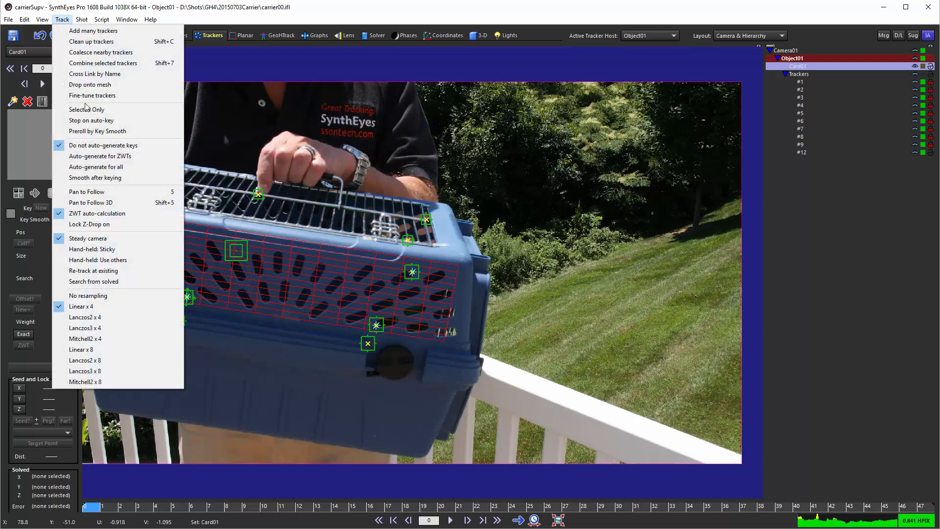
{"action": "left_click", "coordinate": [90, 85]}
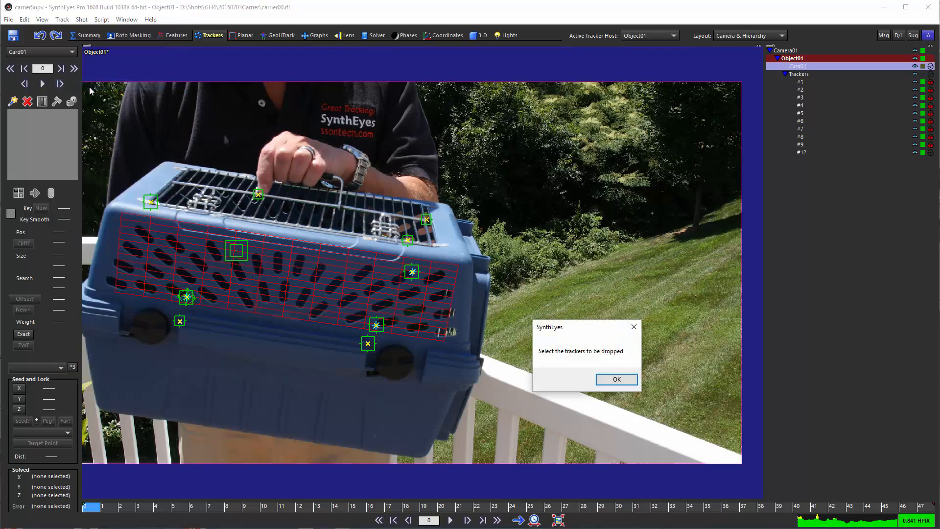
{"action": "left_click", "coordinate": [618, 380]}
- Select Tracker12 above the carrier's side slots and drop it onto the card mesh
{"action": "left_click", "coordinate": [243, 251]}
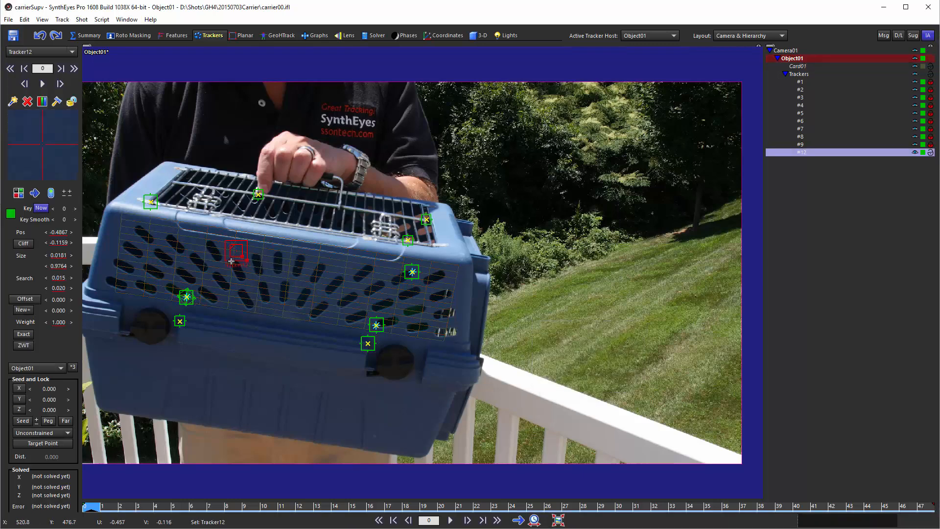
{"action": "left_click", "coordinate": [62, 19]}
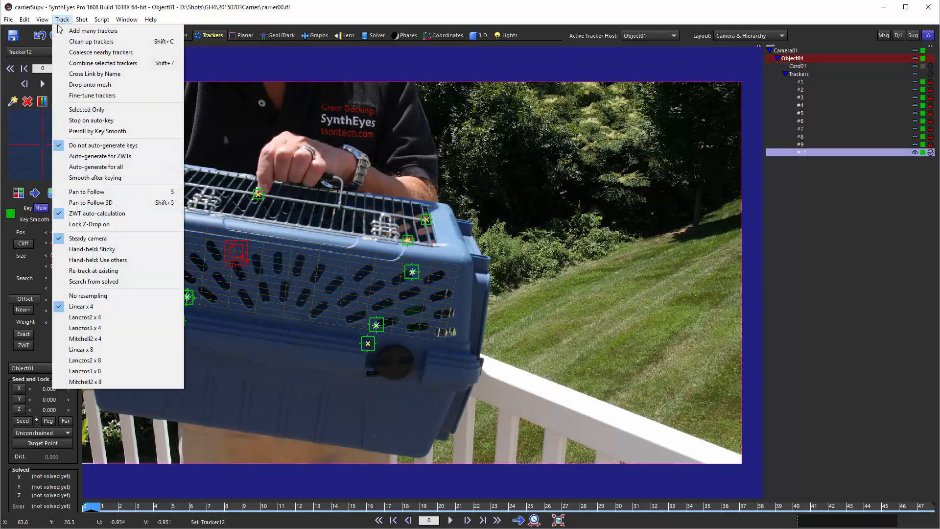
{"action": "left_click", "coordinate": [90, 84]}
- Inspect Tracker12's seed point up close, centred in the view, by scrubbing forward past frame 20 and back to frame 0
{"action": "scroll", "coordinate": [230, 245], "scroll_direction": "up", "scroll_amount": 5}
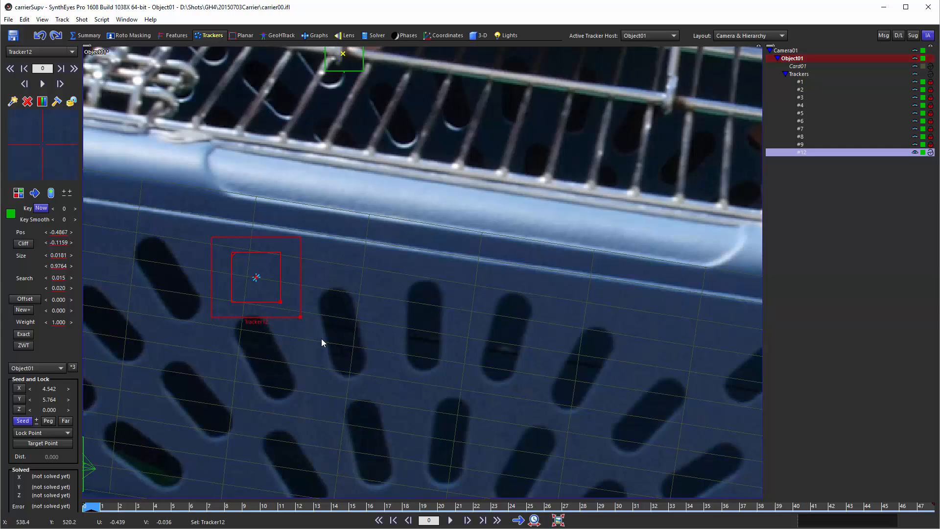
{"action": "key", "text": "c"}
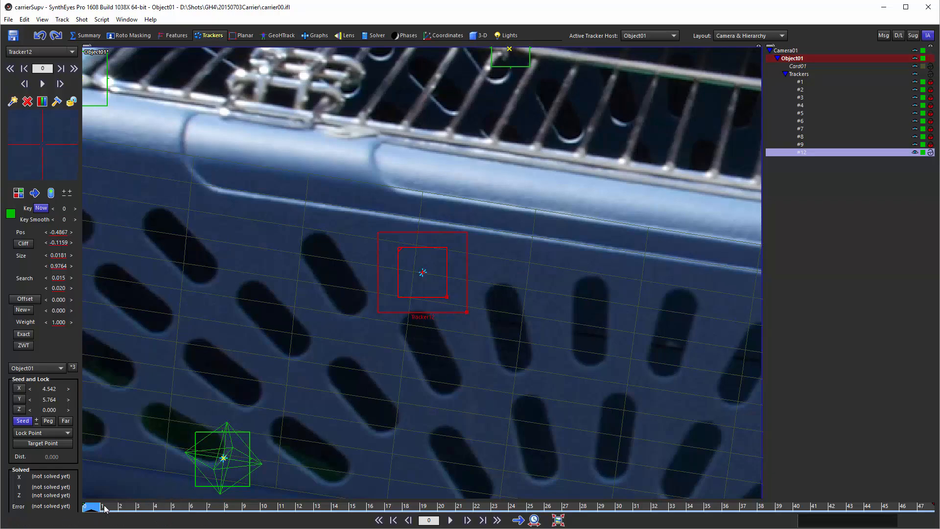
{"action": "mouse_move", "coordinate": [104, 509]}
{"action": "left_mouse_down"}
{"action": "mouse_move", "coordinate": [885, 508]}
{"action": "mouse_move", "coordinate": [88, 508]}
{"action": "left_mouse_up"}
{"action": "left_click_drag", "start_coordinate": [121, 510], "coordinate": [494, 507]}
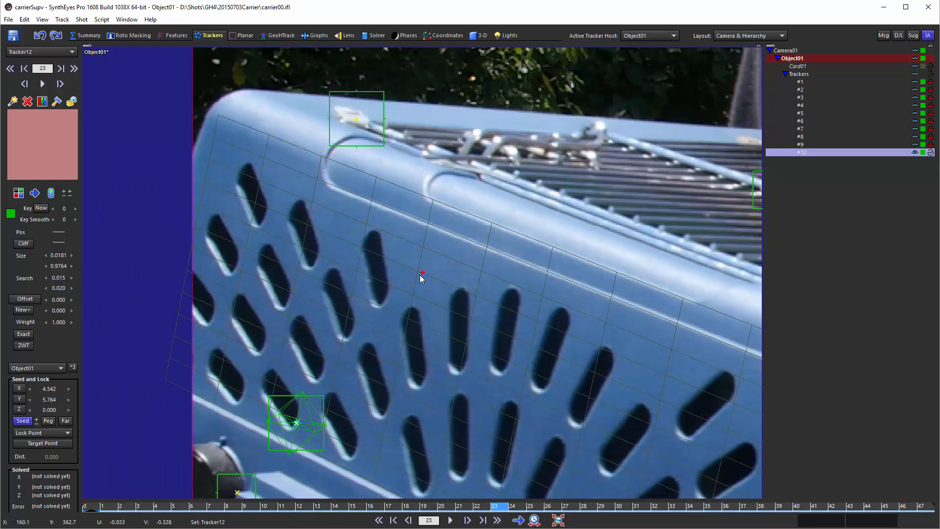
{"action": "left_click", "coordinate": [243, 508]}
{"action": "left_click_drag", "start_coordinate": [242, 504], "coordinate": [87, 503]}
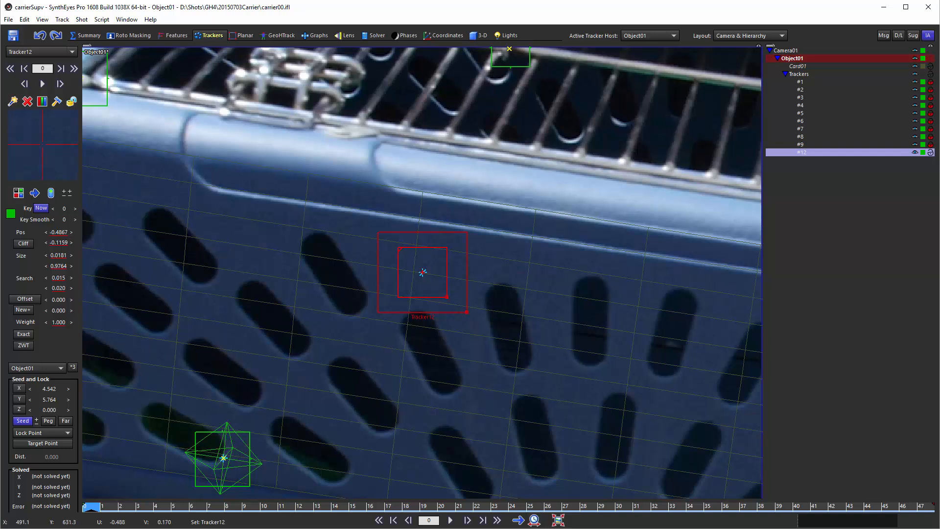
- Send the Synthia chat assistant the command "on every frame, make tracker 12's location its seed location and make its outcome tracked."
{"action": "key", "text": "alt+Tab"}
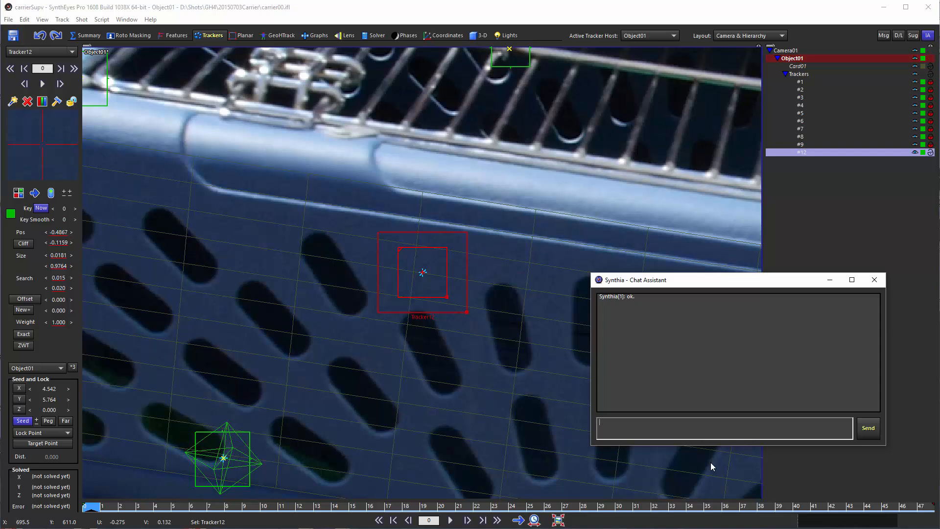
{"action": "type", "text": "on every frame, make tracker 12's location its seed loc"}
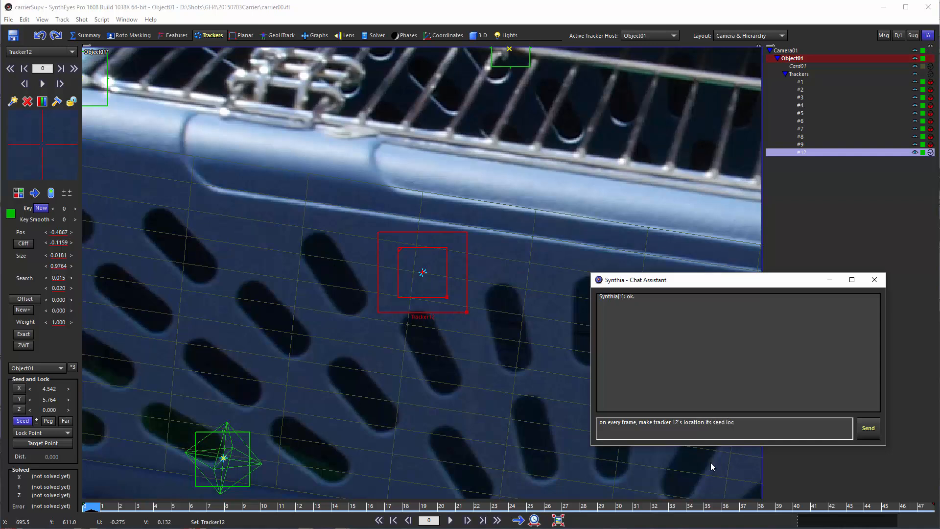
{"action": "type", "text": "ation,"}
{"action": "key", "text": "BackSpace"}
{"action": "type", "text": "and make its outcome tracked."}
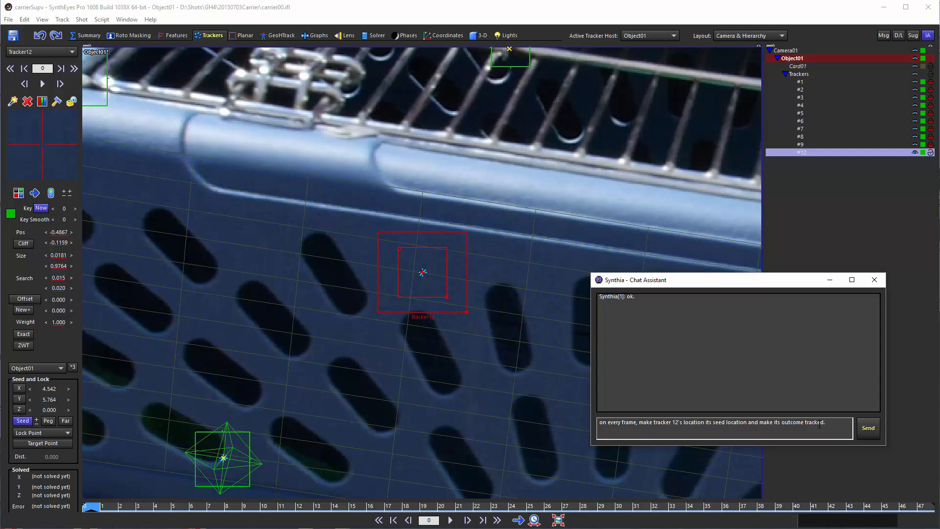
{"action": "left_click", "coordinate": [865, 437]}
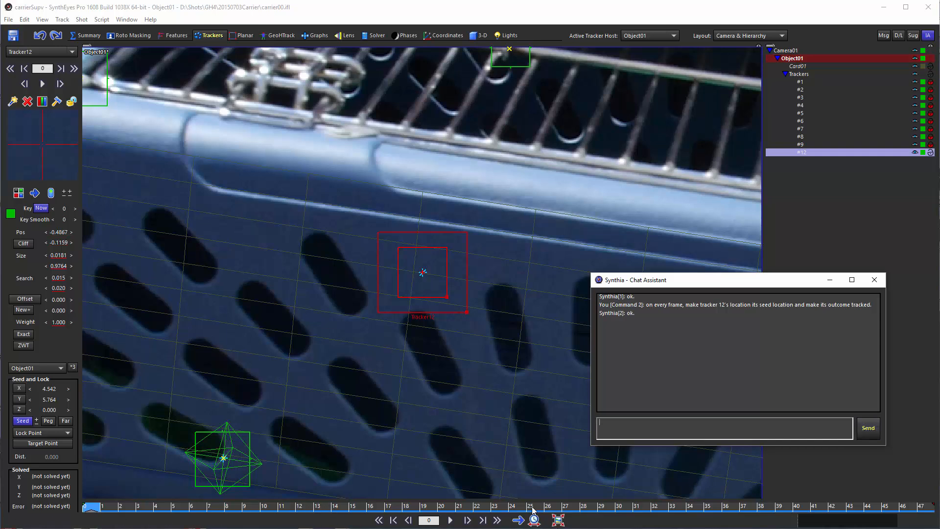
- Minimize the chat assistant and shrink Tracker12's box to a size of 0.0172 on frame 0 and 0.0127 on frame 47
{"action": "left_click", "coordinate": [830, 281]}
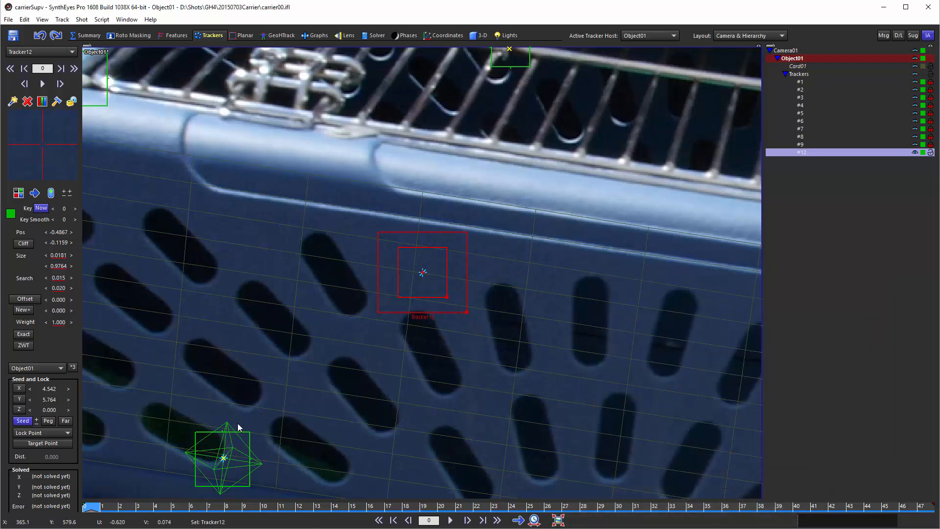
{"action": "left_click_drag", "start_coordinate": [129, 509], "coordinate": [92, 509]}
{"action": "mouse_move", "coordinate": [100, 506]}
{"action": "left_mouse_down"}
{"action": "mouse_move", "coordinate": [923, 507]}
{"action": "mouse_move", "coordinate": [89, 507]}
{"action": "left_mouse_up"}
{"action": "left_click_drag", "start_coordinate": [445, 296], "coordinate": [444, 294]}
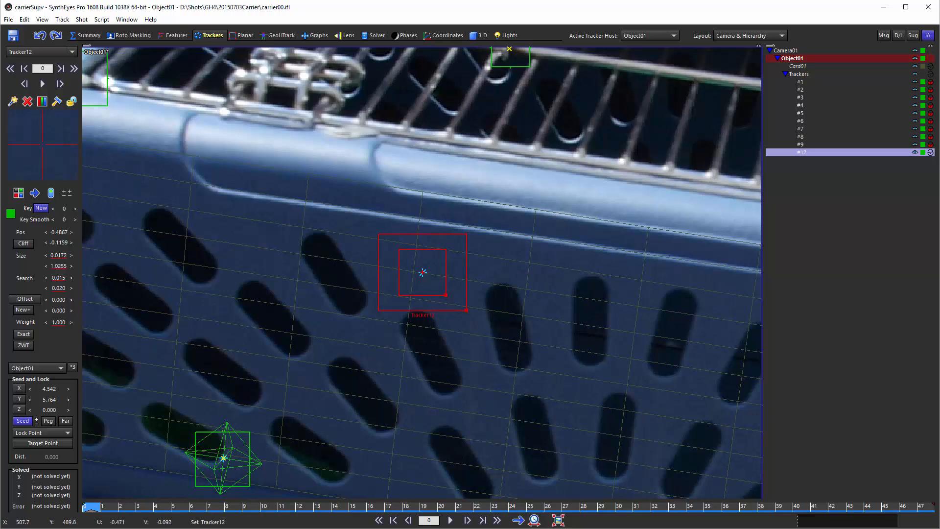
{"action": "left_click_drag", "start_coordinate": [233, 507], "coordinate": [923, 506]}
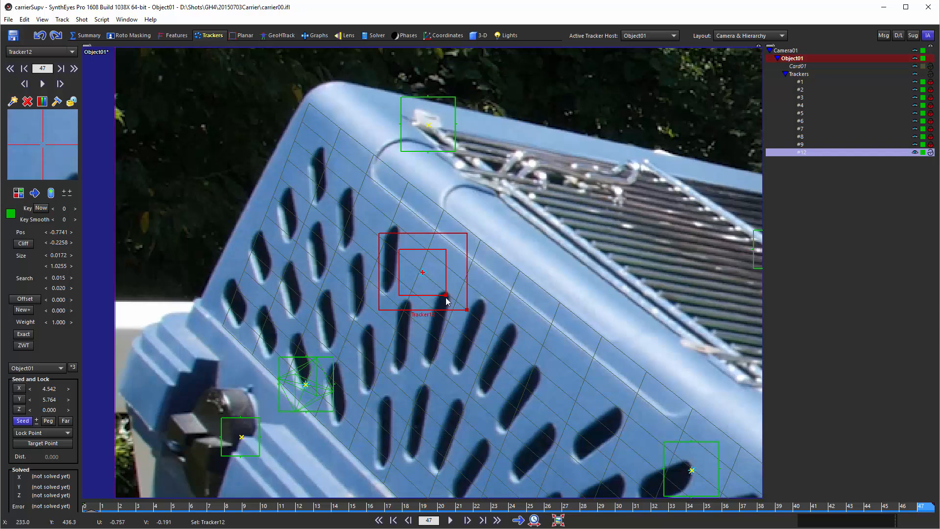
{"action": "left_click_drag", "start_coordinate": [446, 295], "coordinate": [439, 289]}
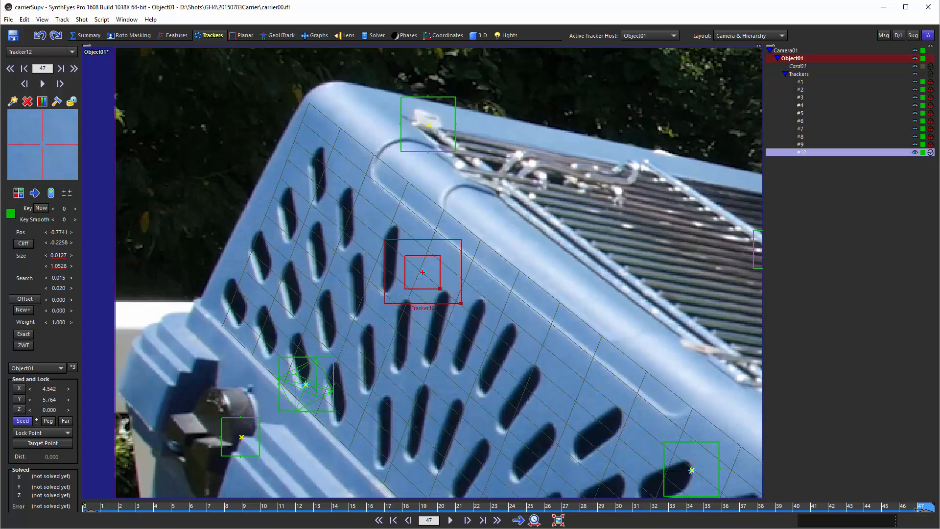
- Play and scrub through the shot to check Tracker12's box, ending on frame 4, and lock the tracker
{"action": "left_click_drag", "start_coordinate": [918, 508], "coordinate": [7, 469]}
{"action": "key", "text": "space"}
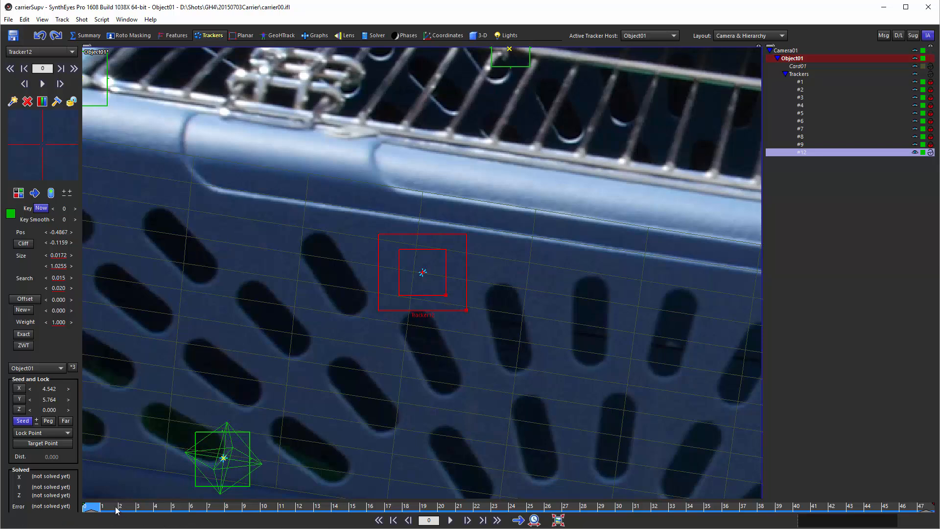
{"action": "left_click_drag", "start_coordinate": [116, 508], "coordinate": [88, 508]}
{"action": "left_click_drag", "start_coordinate": [322, 509], "coordinate": [162, 509]}
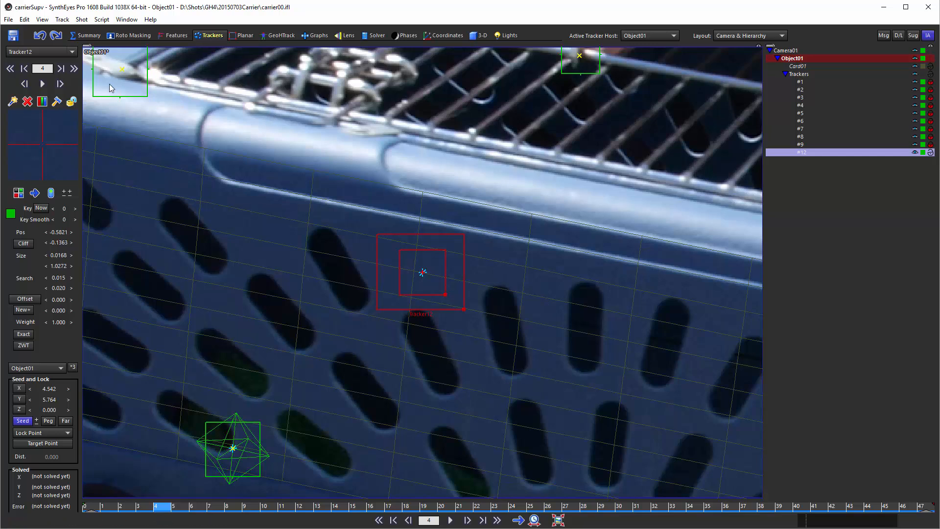
{"action": "left_click", "coordinate": [71, 102]}
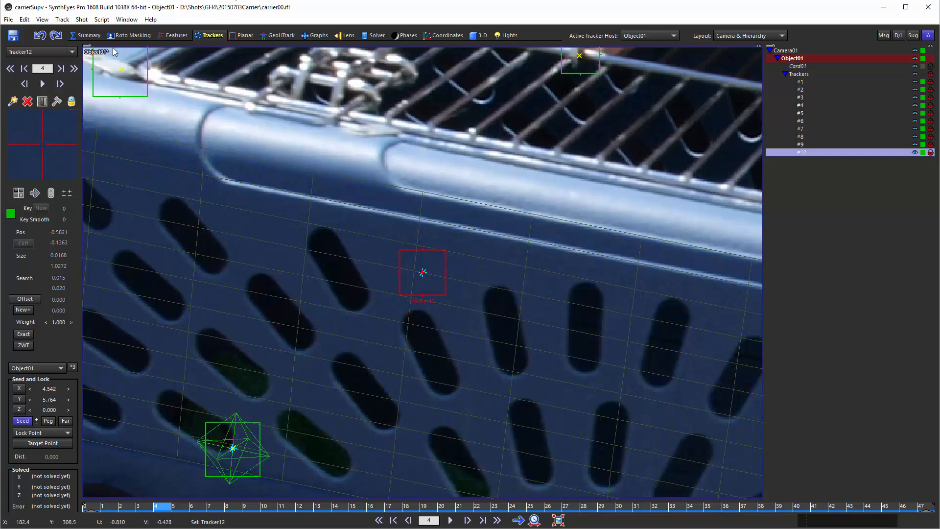
- Run the Set Illumination from Trackers script on Tracker12 with target name Light01, agreeing to create that new light
{"action": "left_click", "coordinate": [103, 20]}
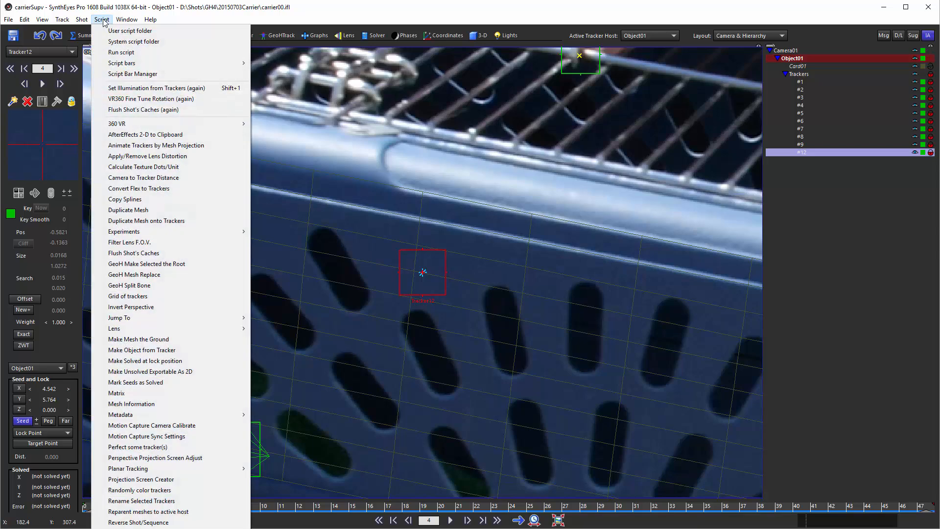
{"action": "left_click", "coordinate": [154, 89]}
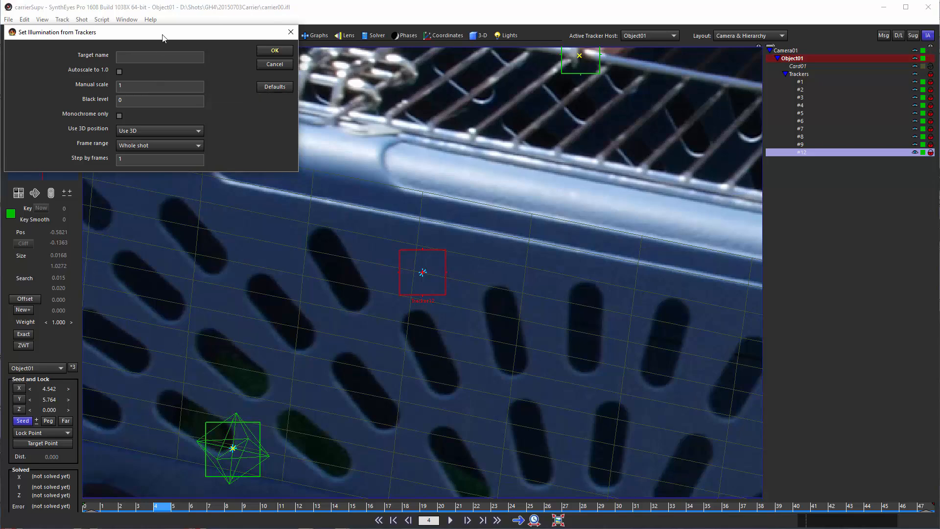
{"action": "left_click_drag", "start_coordinate": [163, 37], "coordinate": [442, 129]}
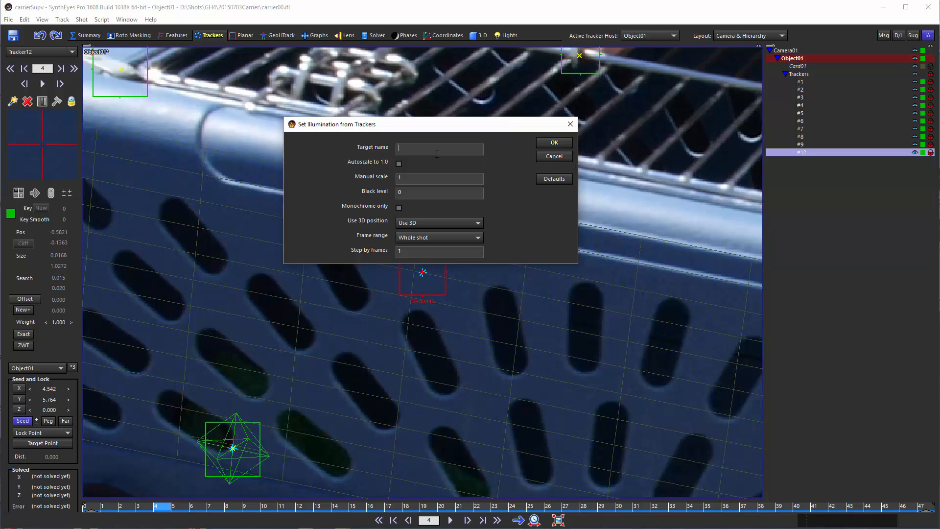
{"action": "type", "text": "Light01"}
{"action": "left_click", "coordinate": [543, 145]}
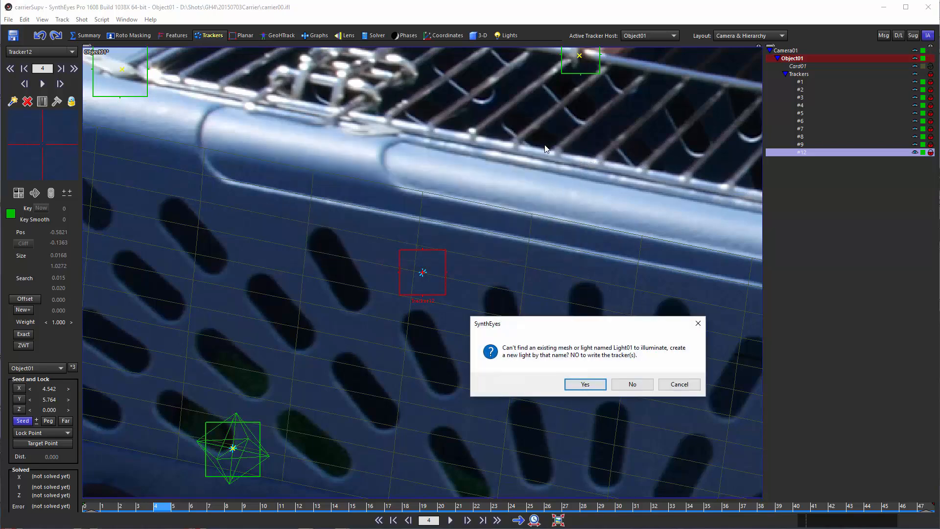
{"action": "left_click", "coordinate": [585, 384]}
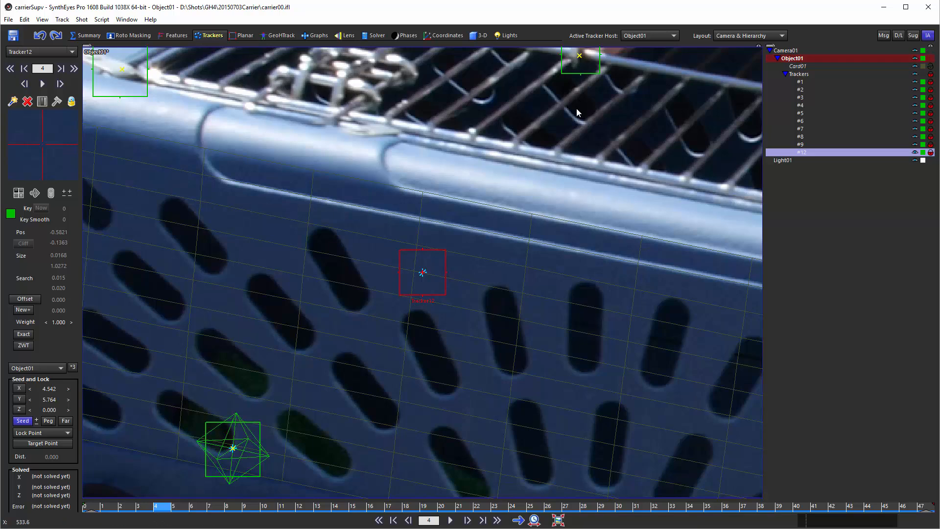
- Examine Light01's red, green and blue curves in the graph view, scrubbing the shot forward to frame 26
{"action": "left_click", "coordinate": [316, 36]}
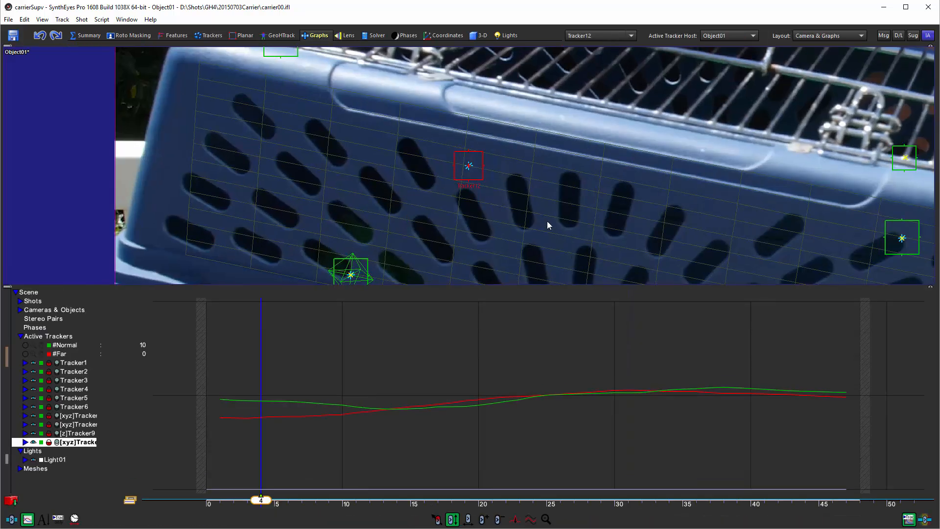
{"action": "left_click", "coordinate": [26, 460]}
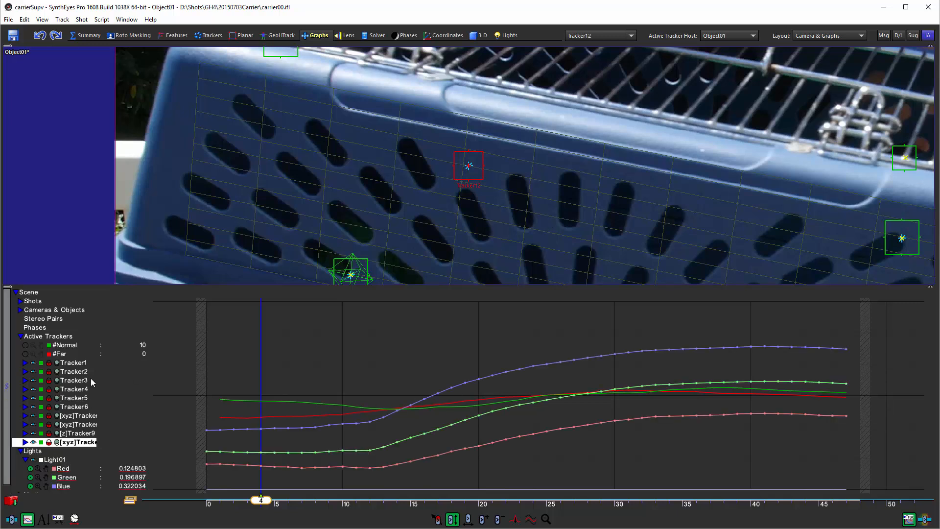
{"action": "scroll", "coordinate": [62, 478], "scroll_direction": "down", "scroll_amount": 1}
{"action": "left_click", "coordinate": [55, 450]}
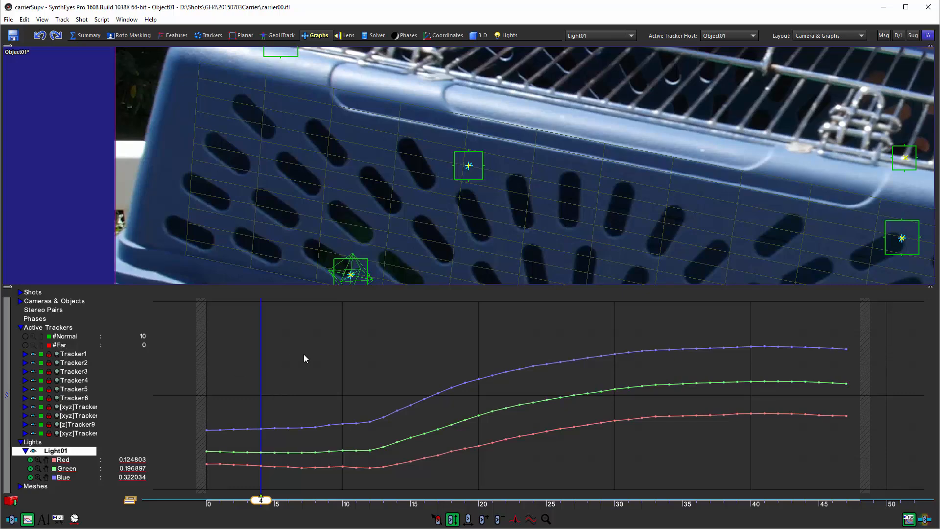
{"action": "left_click_drag", "start_coordinate": [262, 501], "coordinate": [465, 500]}
{"action": "left_click_drag", "start_coordinate": [538, 509], "coordinate": [560, 503]}
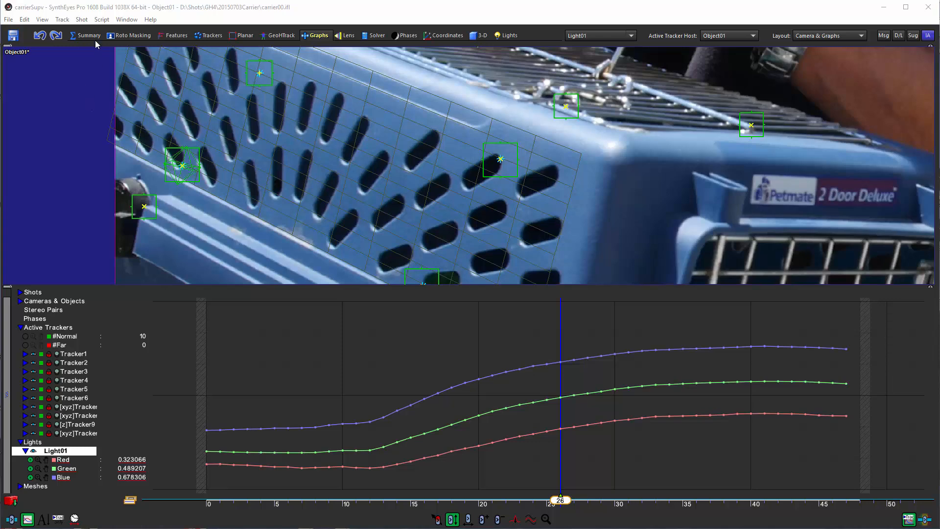
{"action": "left_click", "coordinate": [102, 19]}
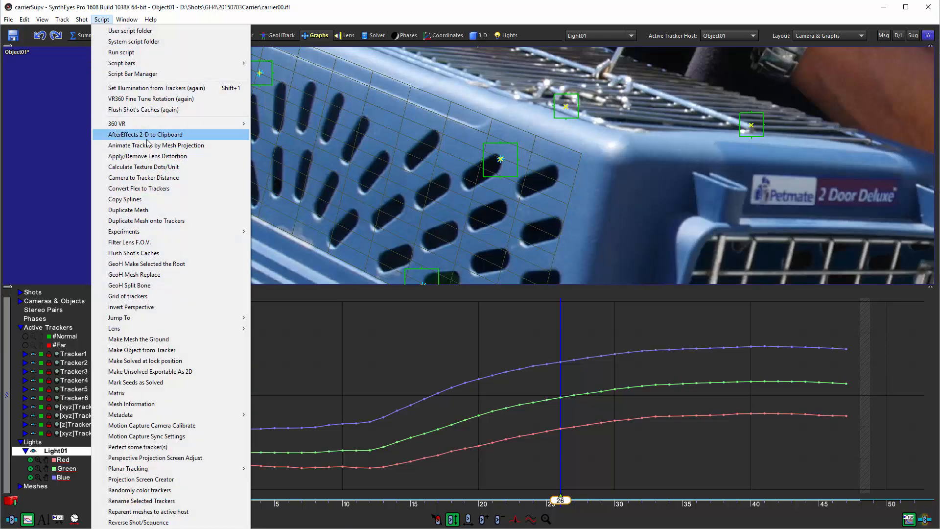
{"action": "left_click", "coordinate": [155, 90]}
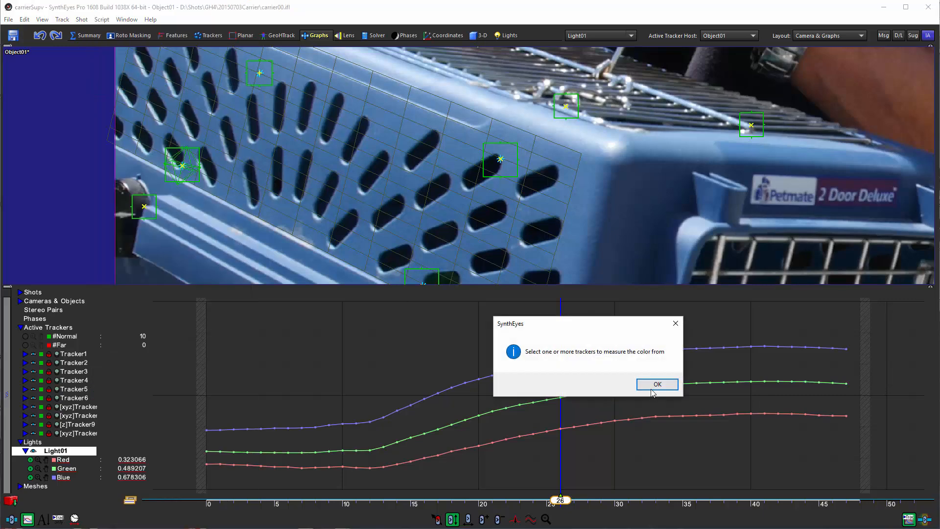
{"action": "left_click", "coordinate": [656, 383]}
- Select Tracker12 and rerun Set Illumination from Trackers on Light01 with a black level of 0.1
{"action": "left_click", "coordinate": [84, 434]}
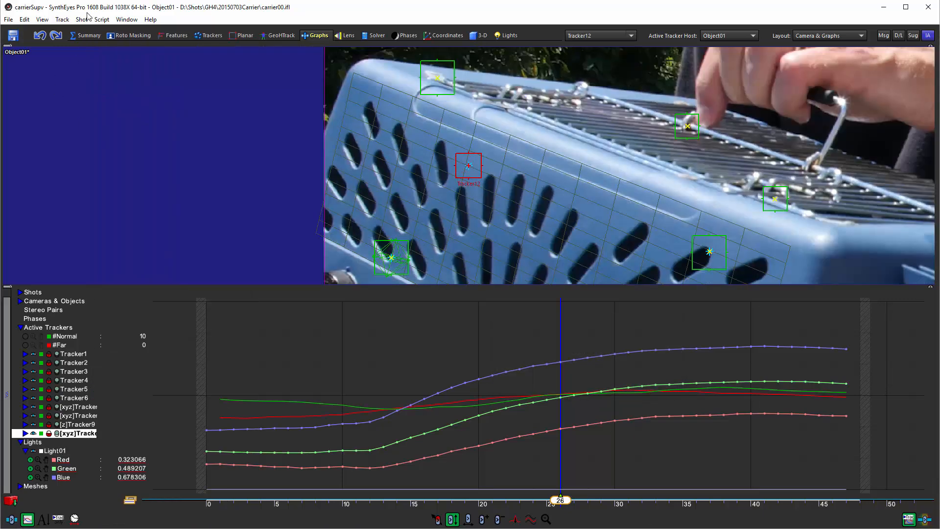
{"action": "left_click", "coordinate": [102, 20]}
{"action": "left_click", "coordinate": [122, 88]}
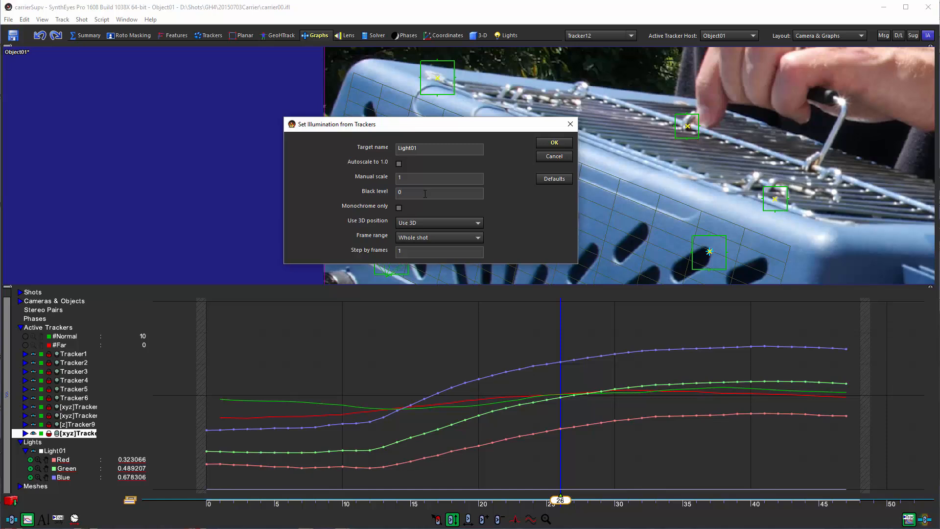
{"action": "type", "text": ".1"}
{"action": "left_click", "coordinate": [555, 143]}
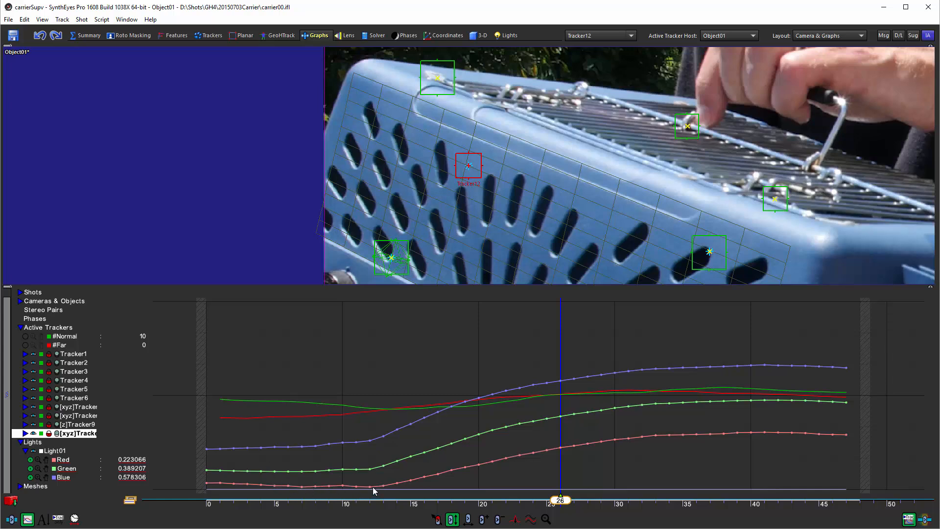
- Rerun Set Illumination from Trackers on Light01 with the manual scale set to 1.25
{"action": "mouse_move", "coordinate": [370, 487]}
{"action": "left_click", "coordinate": [102, 19]}
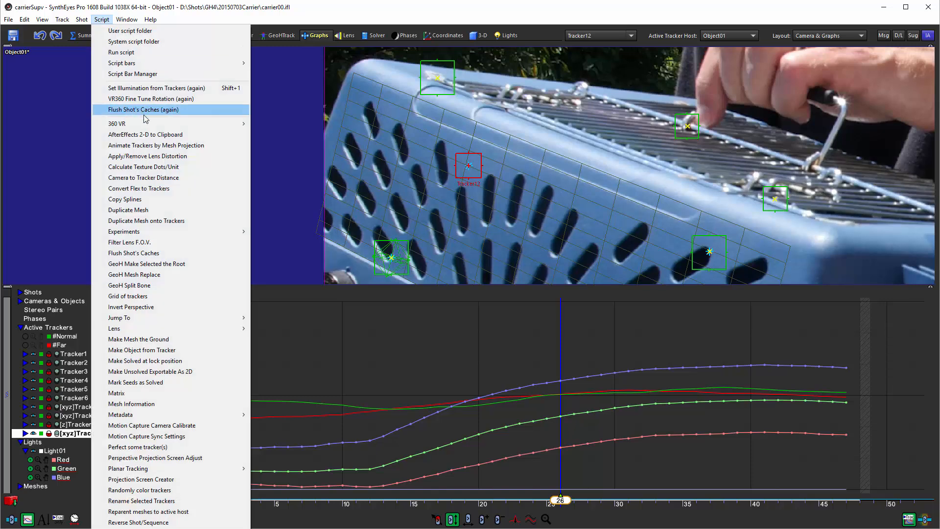
{"action": "left_click", "coordinate": [156, 88]}
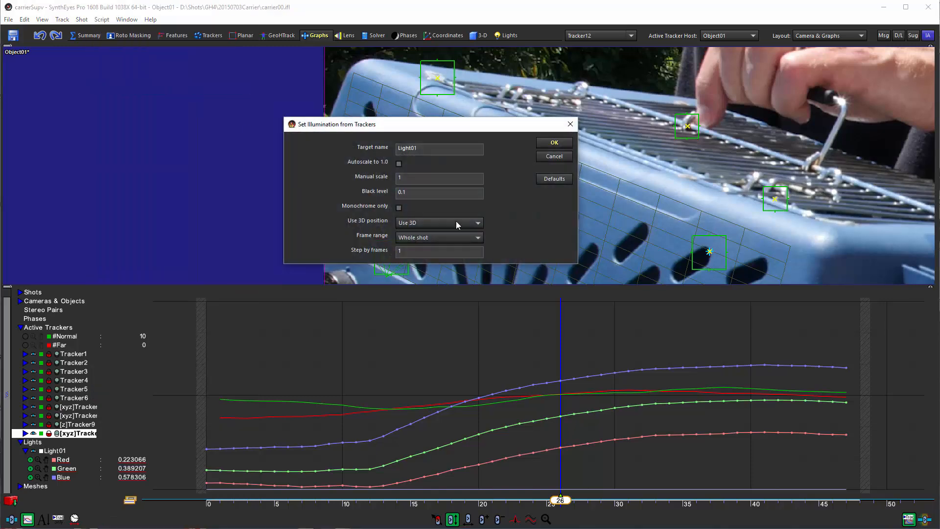
{"action": "left_click", "coordinate": [428, 179]}
{"action": "type", "text": ".25"}
{"action": "left_click", "coordinate": [554, 142]}
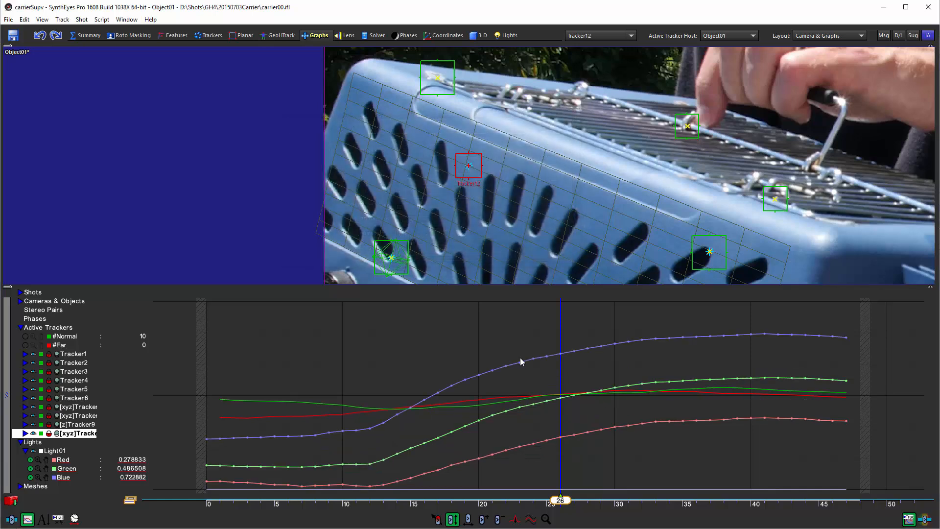
- Rerun Set Illumination from Trackers on Light01 with the manual scale reset to 1 and autoscale to 1.0 enabled
{"action": "left_click", "coordinate": [102, 19]}
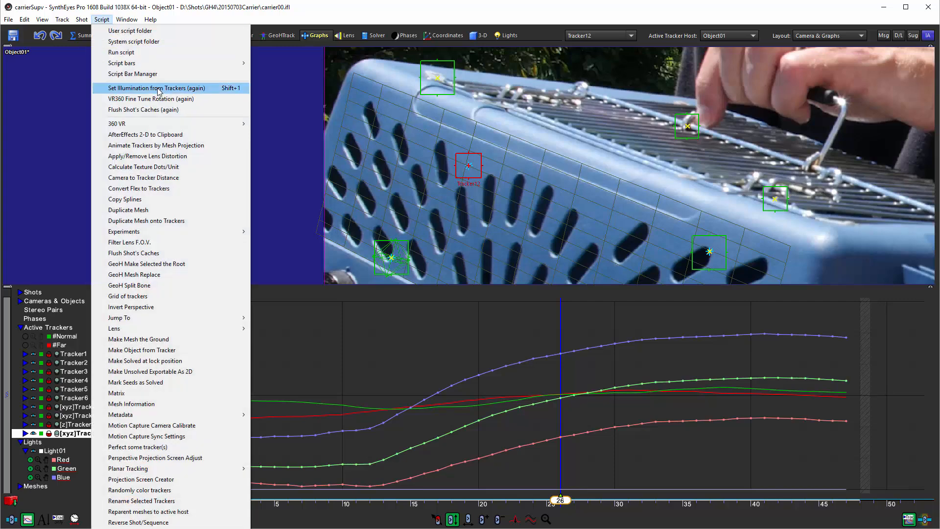
{"action": "left_click", "coordinate": [156, 87]}
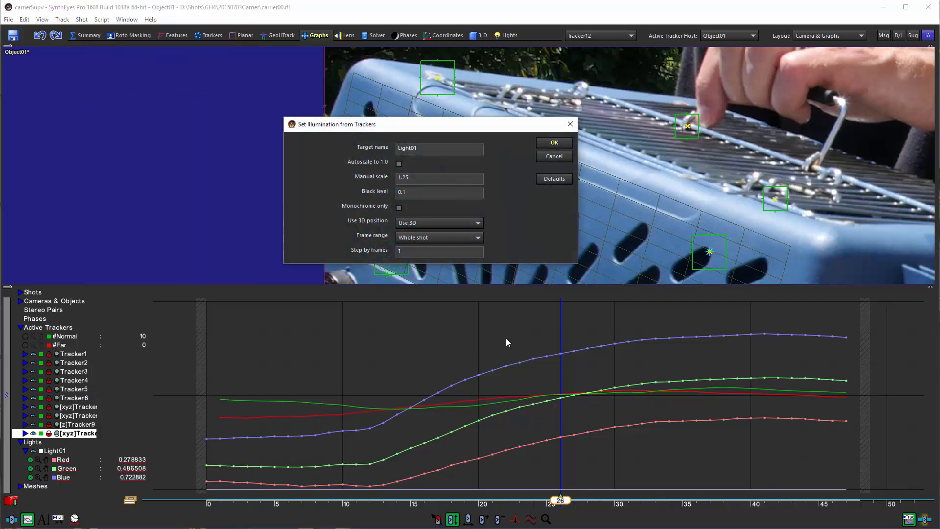
{"action": "left_click", "coordinate": [432, 179]}
{"action": "key", "text": "BackSpace"}
{"action": "key", "text": "BackSpace"}
{"action": "left_click", "coordinate": [554, 143]}
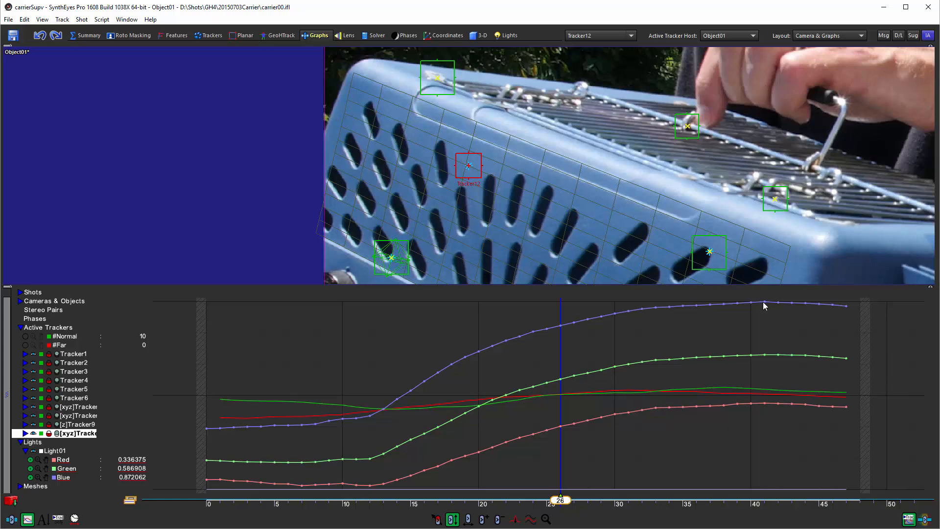
- Adjust the graph zoom of Light01's color channels and delete all of their keys across the whole shot
{"action": "mouse_move", "coordinate": [763, 303]}
{"action": "left_click_drag", "start_coordinate": [39, 459], "coordinate": [44, 459]}
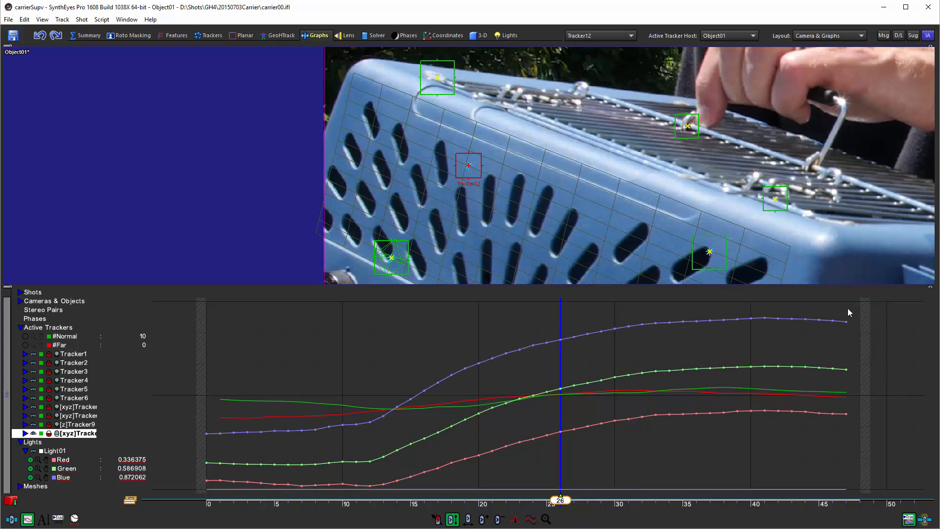
{"action": "left_click_drag", "start_coordinate": [849, 307], "coordinate": [200, 496]}
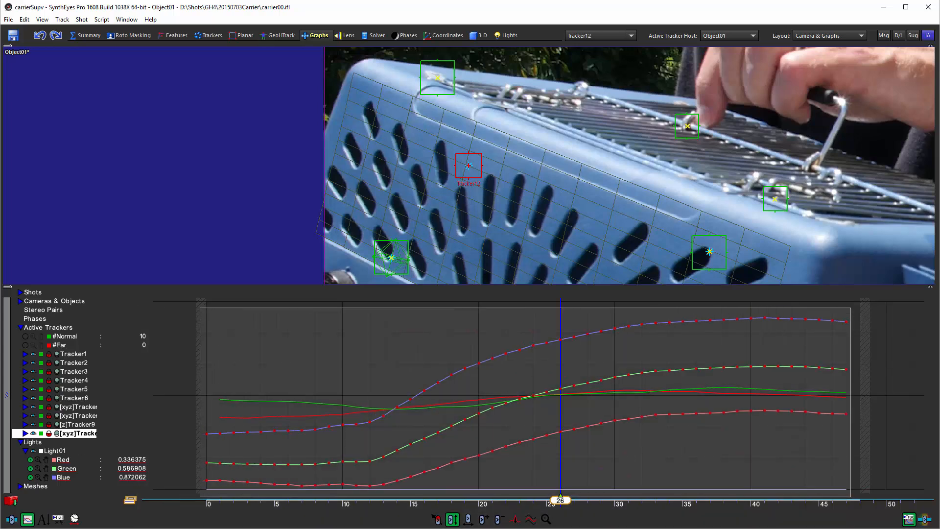
{"action": "right_click", "coordinate": [369, 352]}
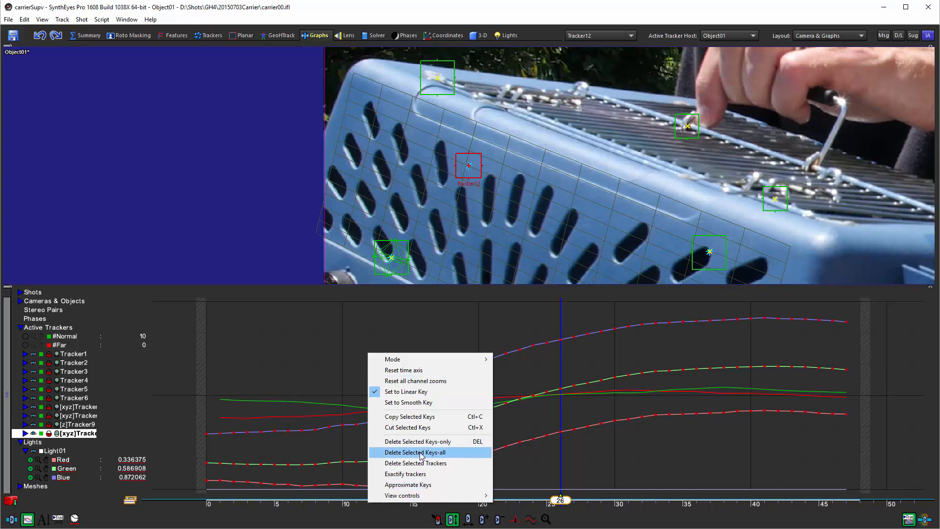
{"action": "left_click", "coordinate": [420, 452]}
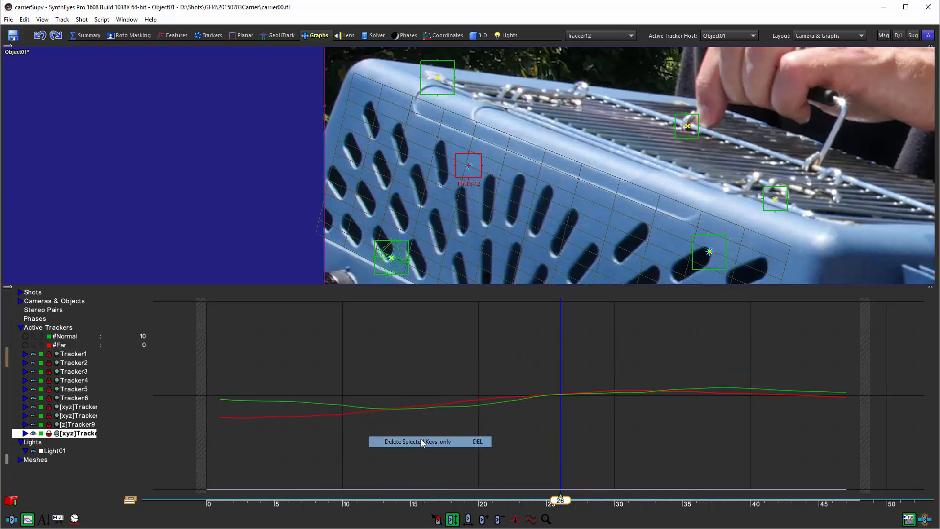
- Rerun Set Illumination from Trackers on Light01 over the whole shot, stepping by 10 frames
{"action": "left_click", "coordinate": [103, 20]}
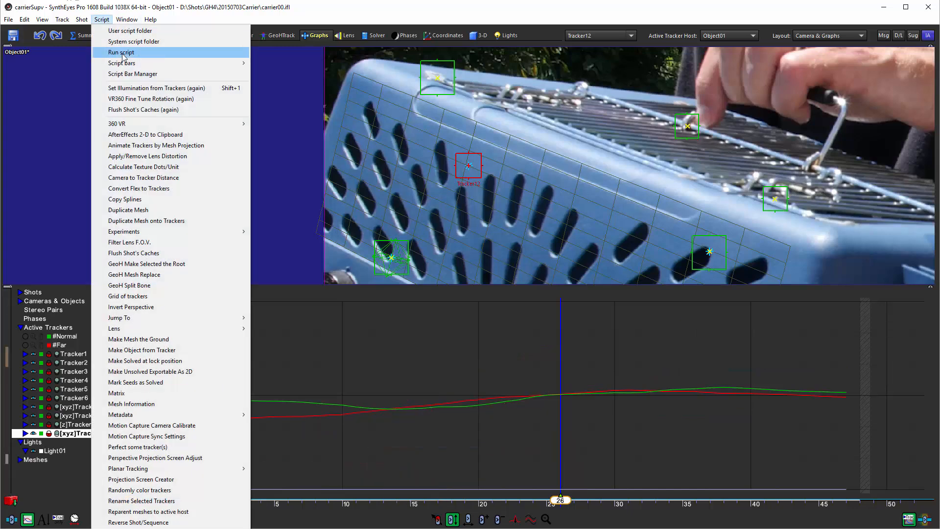
{"action": "left_click", "coordinate": [140, 90]}
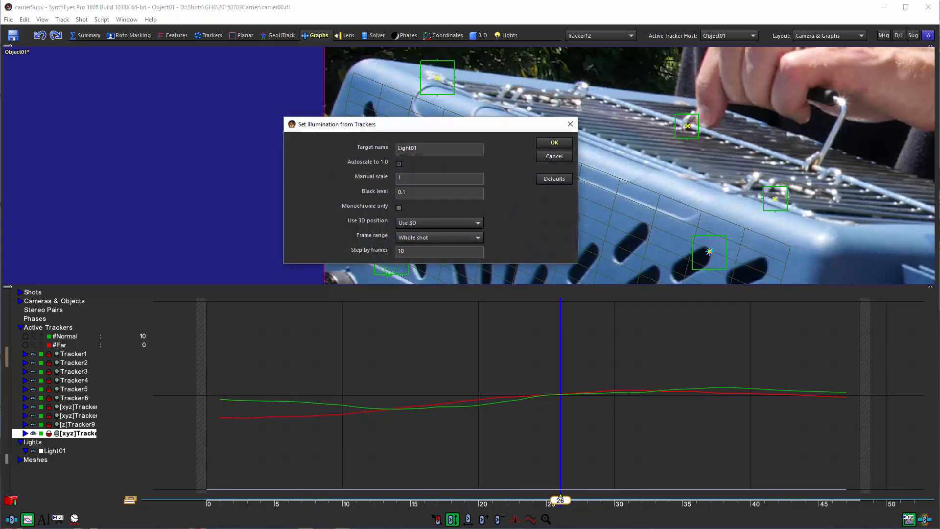
{"action": "left_click", "coordinate": [554, 143]}
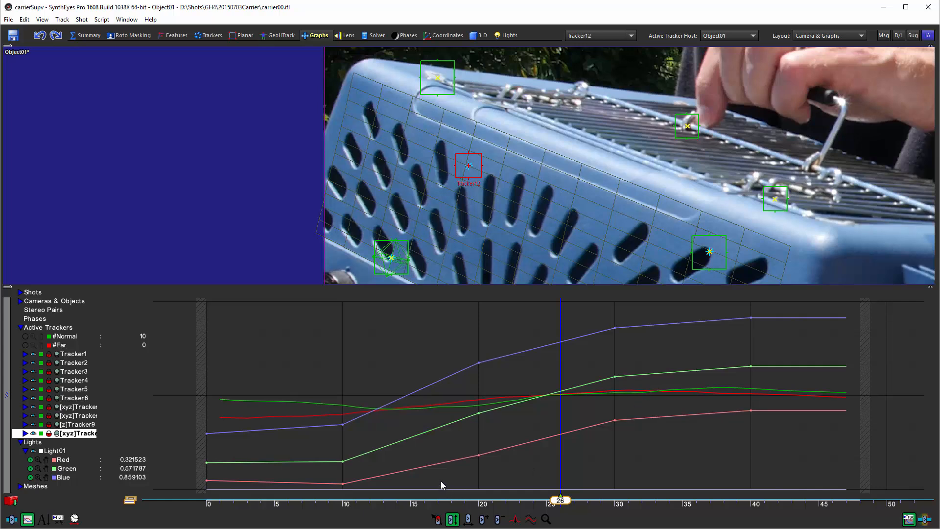
- Convert Light01's red, green and blue keys at frames 20 and 30 to smooth keys
{"action": "left_click_drag", "start_coordinate": [441, 481], "coordinate": [724, 316]}
{"action": "right_click", "coordinate": [680, 327]}
{"action": "left_click", "coordinate": [720, 384]}
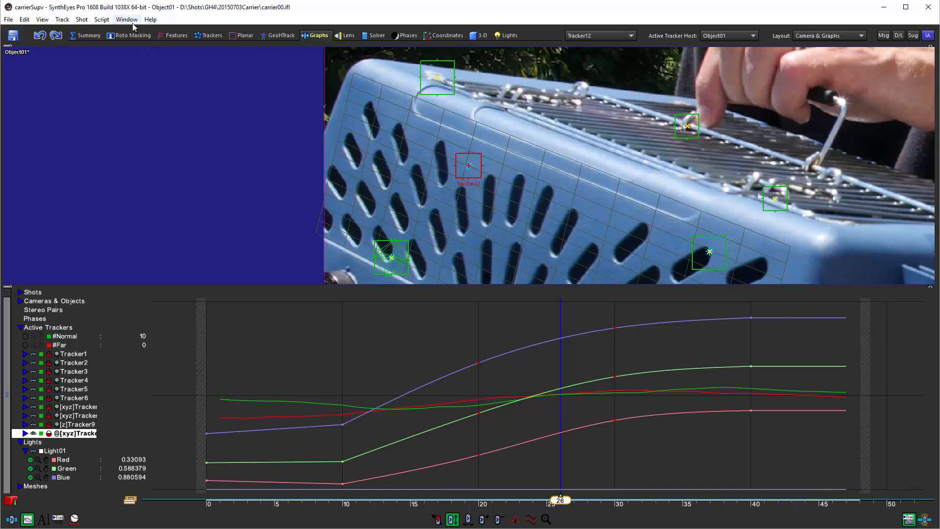
- Rerun Set Illumination from Trackers on Light01 over the whole shot with autoscale off, black level 0 and a step of 1 frame
{"action": "left_click", "coordinate": [102, 19]}
{"action": "left_click", "coordinate": [145, 92]}
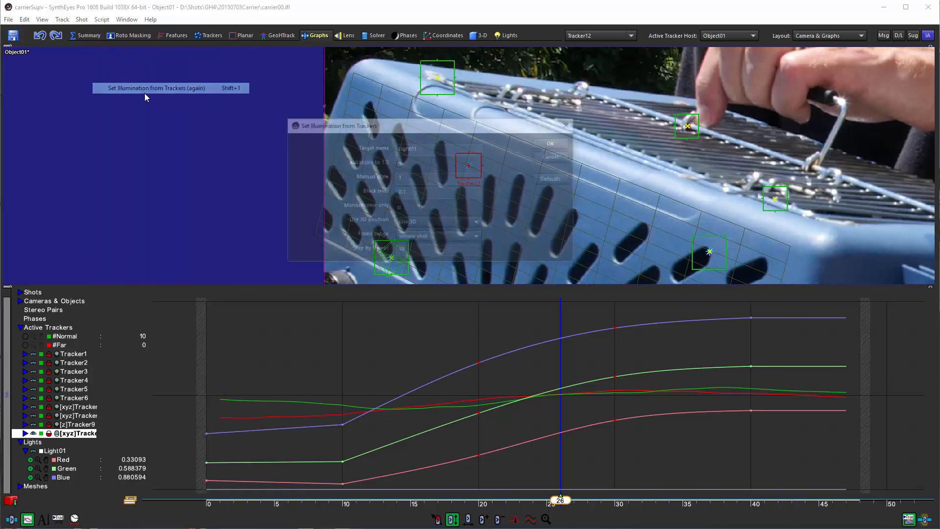
{"action": "left_click_drag", "start_coordinate": [419, 191], "coordinate": [384, 191]}
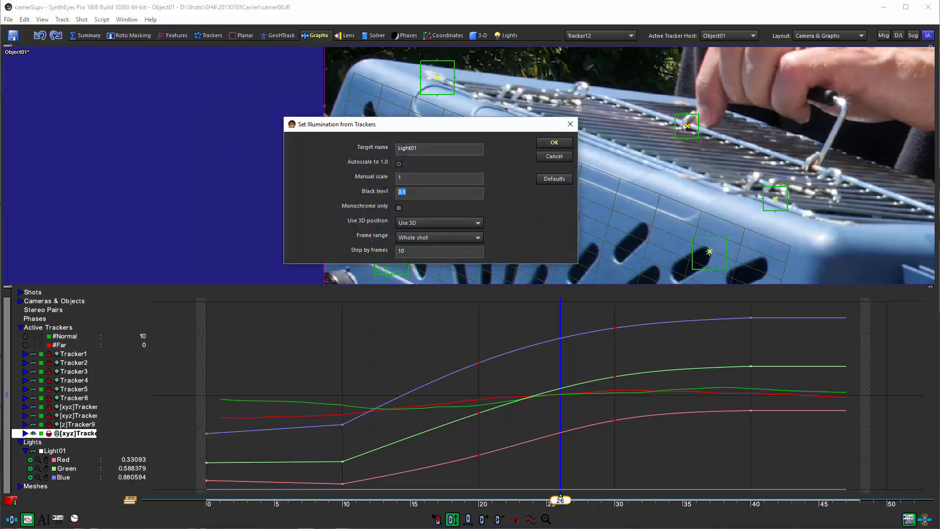
{"action": "type", "text": "0"}
{"action": "left_click", "coordinate": [401, 164]}
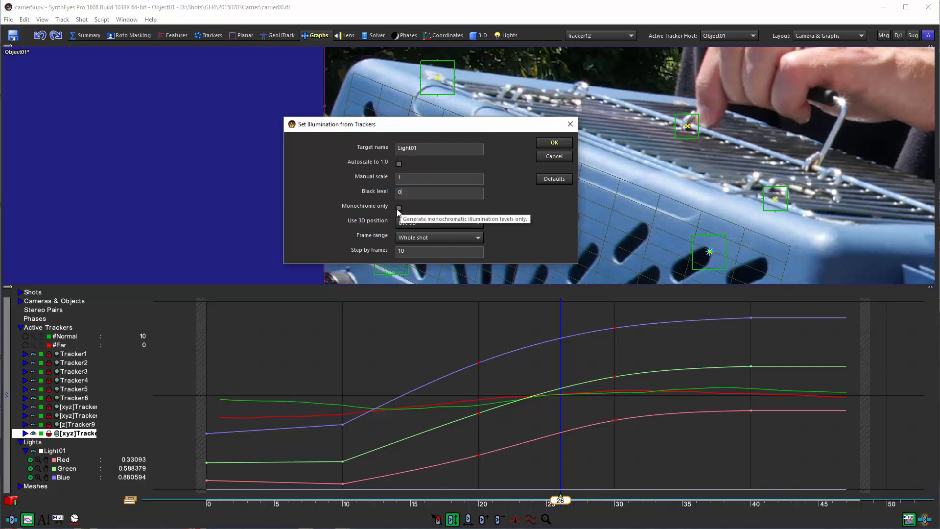
{"action": "left_click", "coordinate": [432, 223]}
{"action": "left_click", "coordinate": [431, 222]}
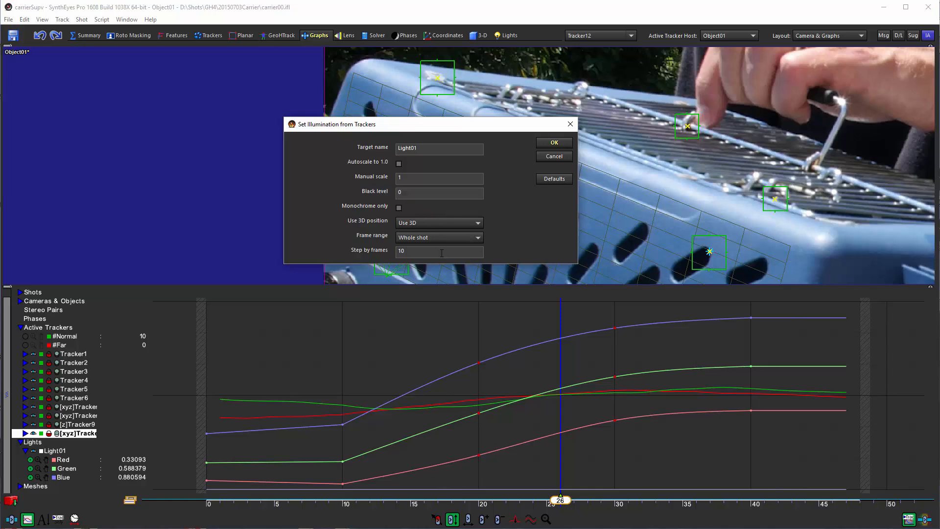
{"action": "left_click", "coordinate": [442, 238]}
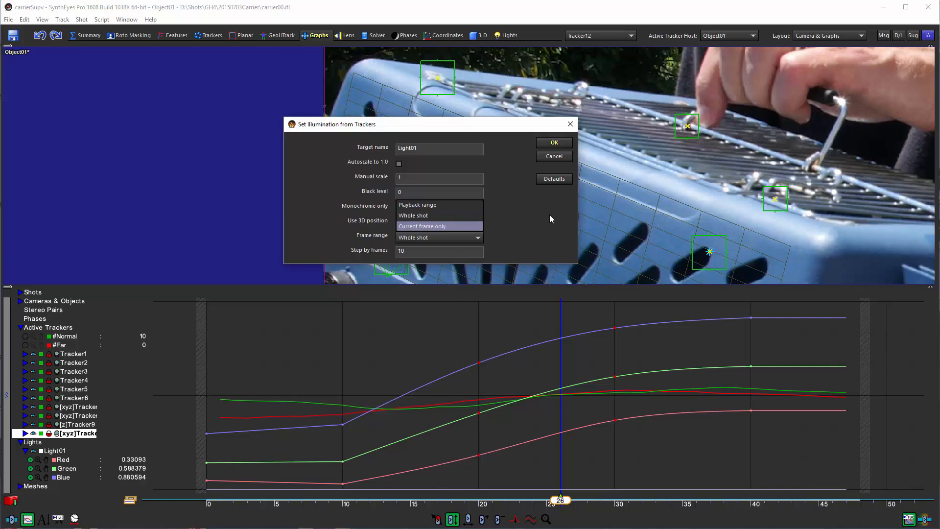
{"action": "left_click", "coordinate": [436, 256]}
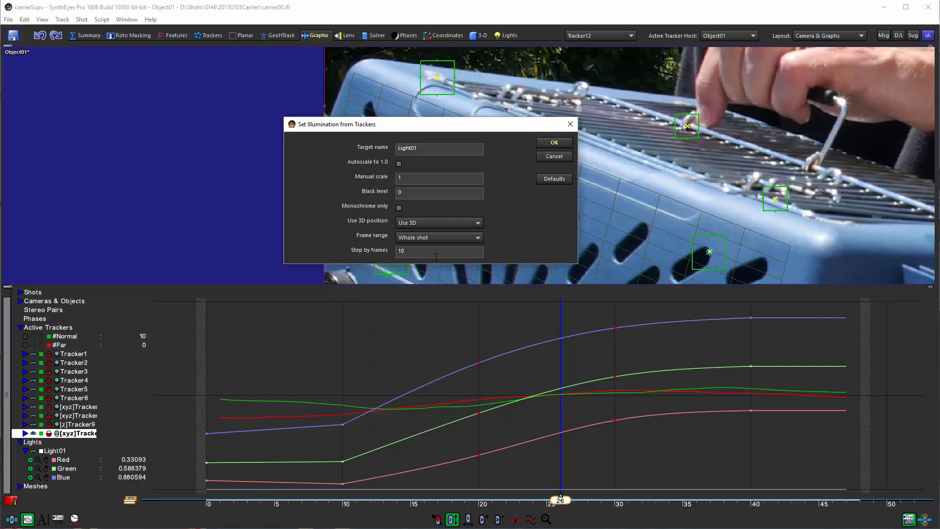
{"action": "key", "text": "BackSpace"}
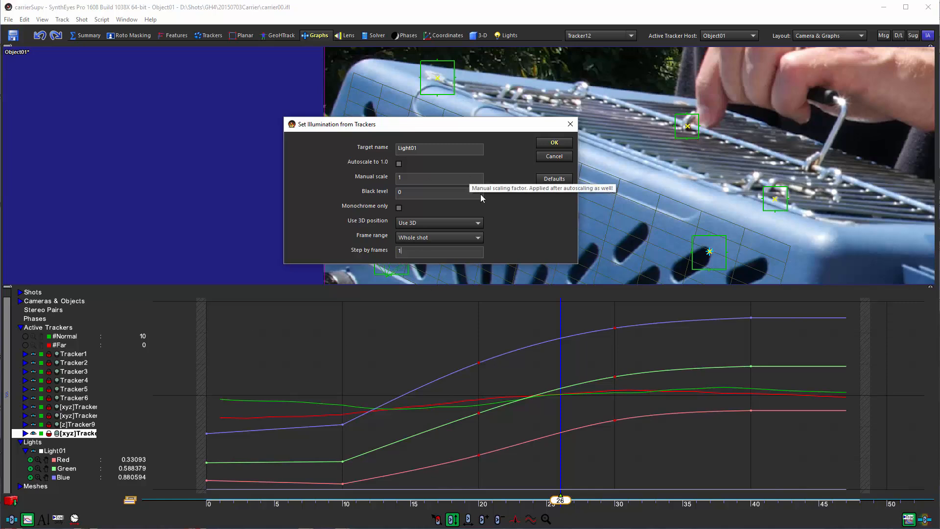
{"action": "left_click", "coordinate": [554, 144]}
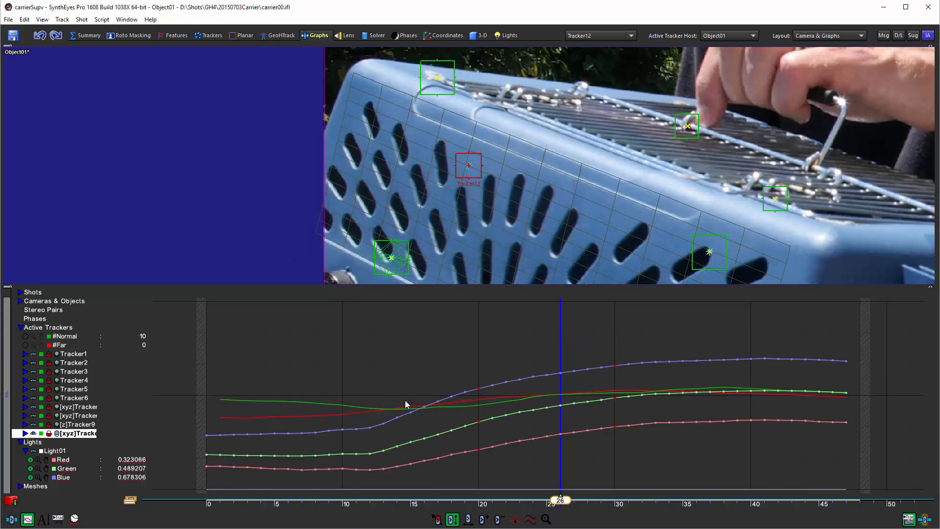
- Switch to the 3-D room and show the Quad Persp. & Hierarchy layout
{"action": "left_click", "coordinate": [281, 35]}
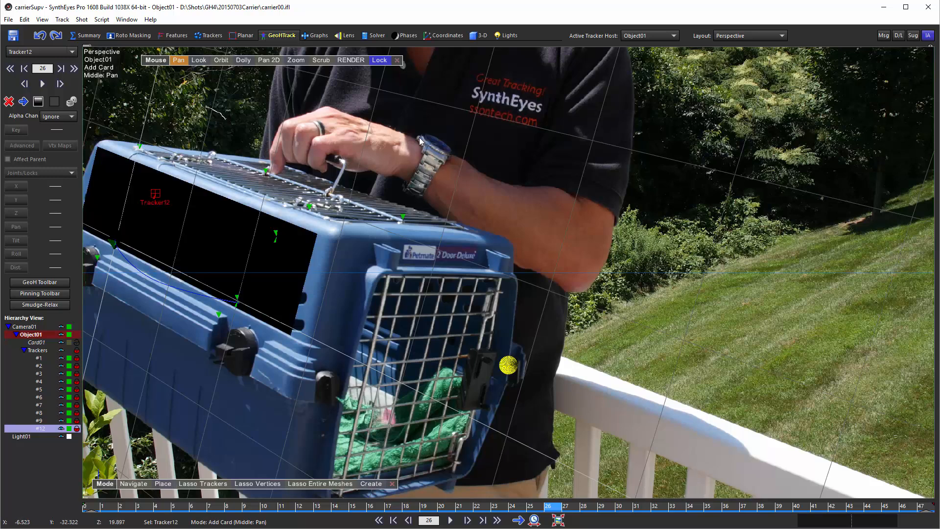
{"action": "left_click", "coordinate": [482, 35]}
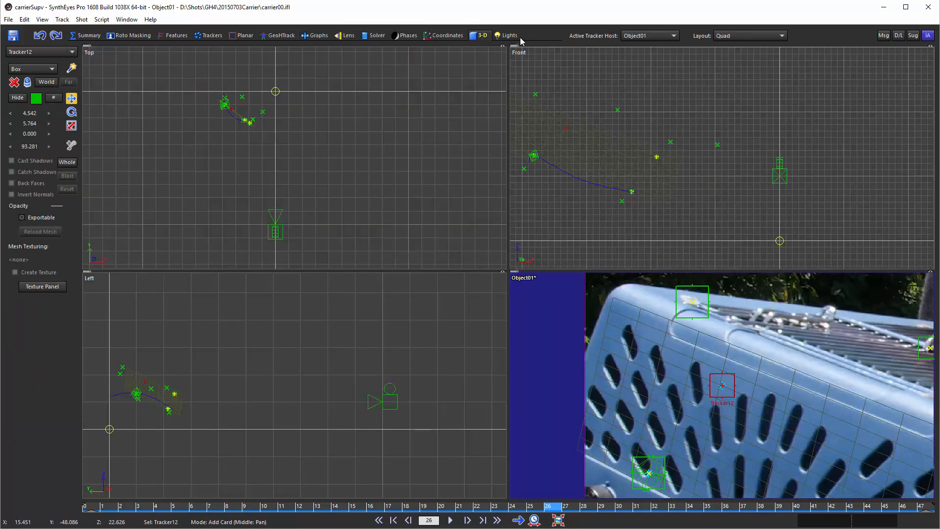
{"action": "left_click", "coordinate": [738, 37]}
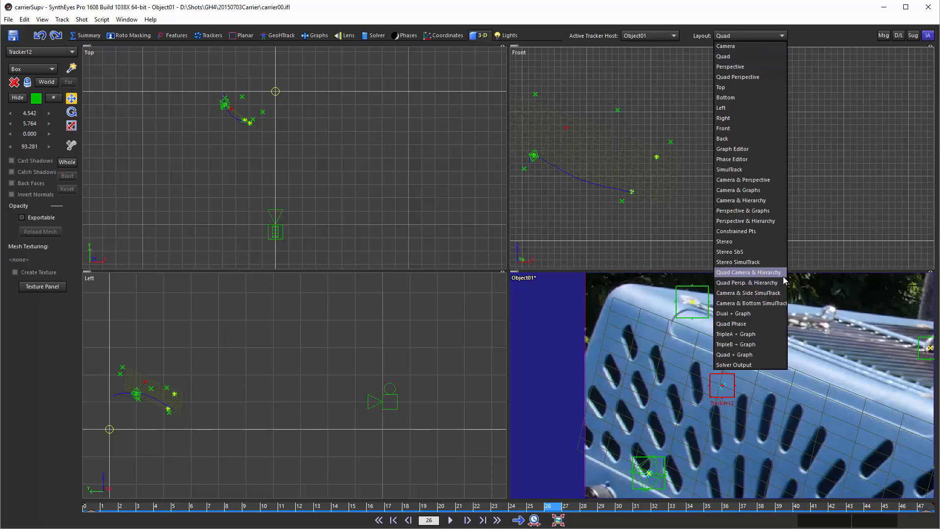
{"action": "left_click", "coordinate": [754, 284]}
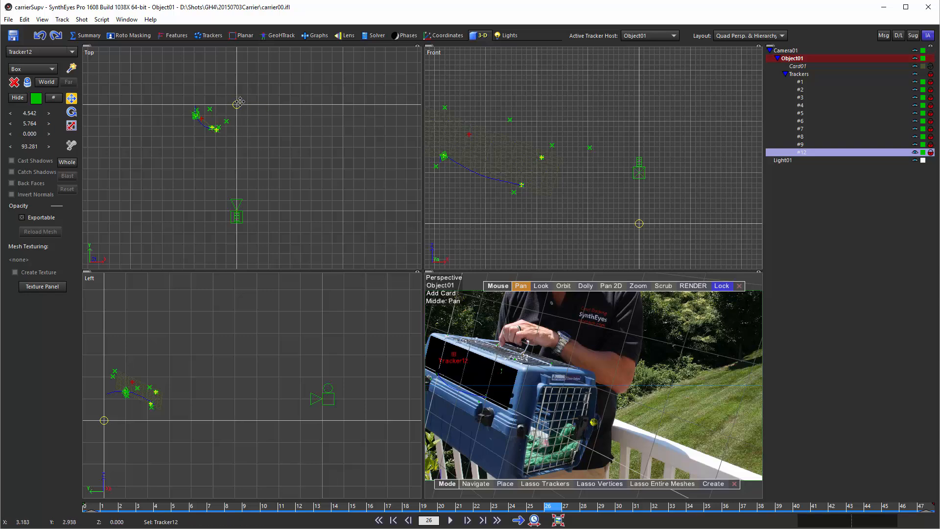
- Move Light01 to about X -48.8, Y -84.6, Z 53.1 and scrub to frame 33 to check the card's shading
{"action": "left_click", "coordinate": [920, 160]}
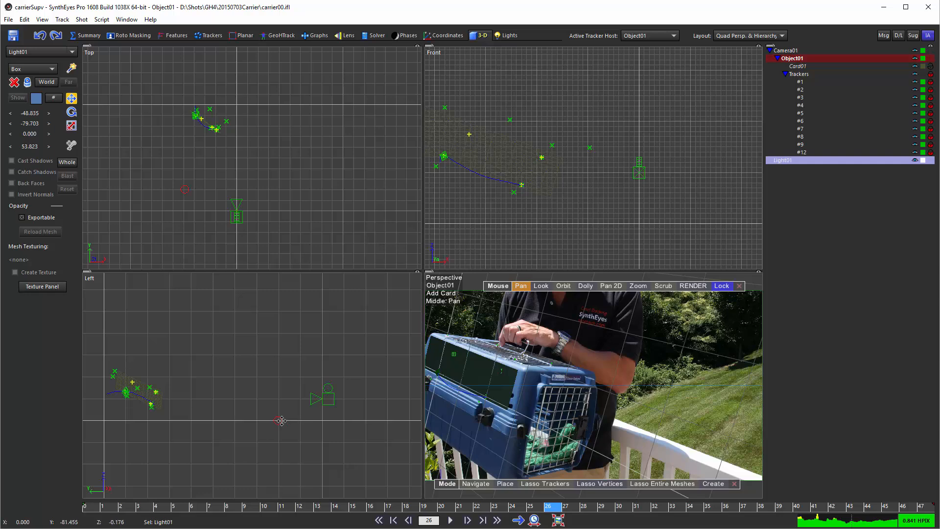
{"action": "mouse_move", "coordinate": [279, 420]}
{"action": "left_mouse_down"}
{"action": "mouse_move", "coordinate": [283, 274]}
{"action": "mouse_move", "coordinate": [291, 304]}
{"action": "left_mouse_up"}
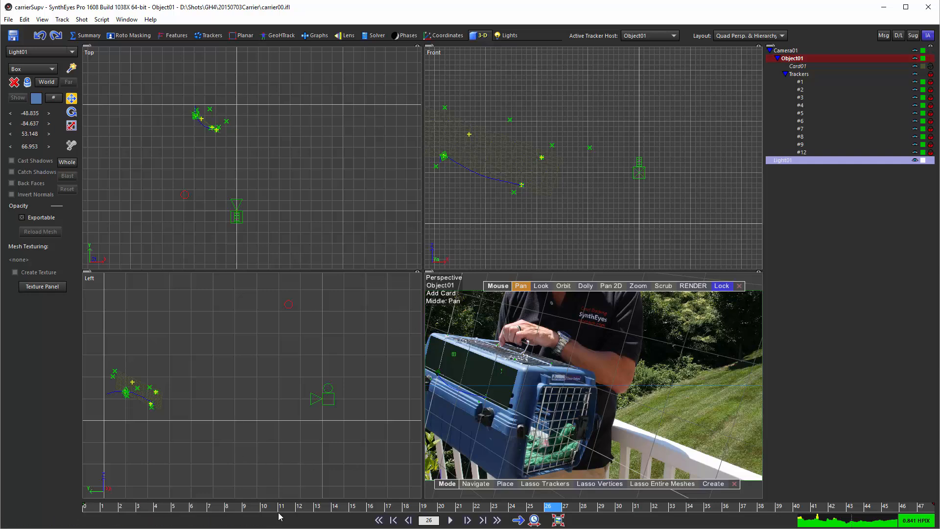
{"action": "left_click_drag", "start_coordinate": [272, 508], "coordinate": [730, 512]}
{"action": "key", "text": "d"}
{"action": "key", "text": "a"}
{"action": "key", "text": "a"}
{"action": "key", "text": "a"}
{"action": "key", "text": "a"}
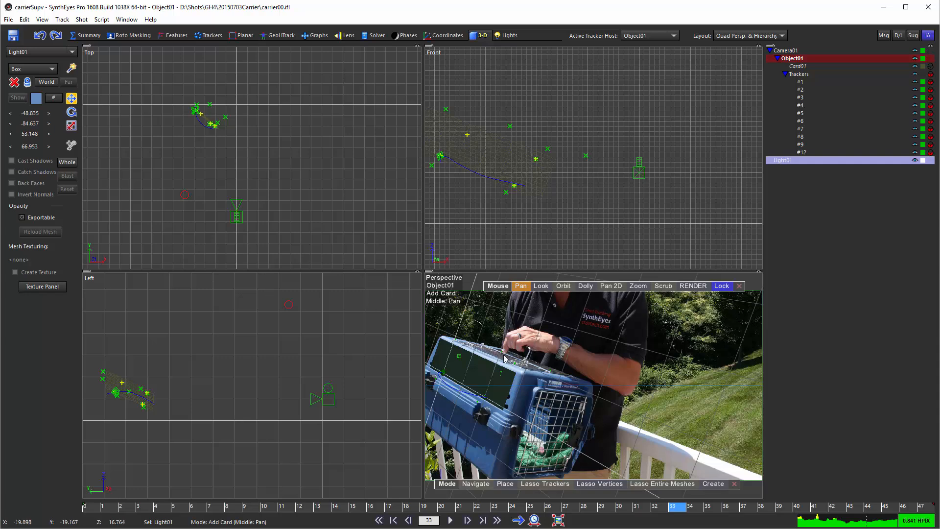
- Set Card01's color to white, deselect it, and scrub through the shot to frame 0 to review the card's shading
{"action": "left_click_drag", "start_coordinate": [584, 392], "coordinate": [480, 373]}
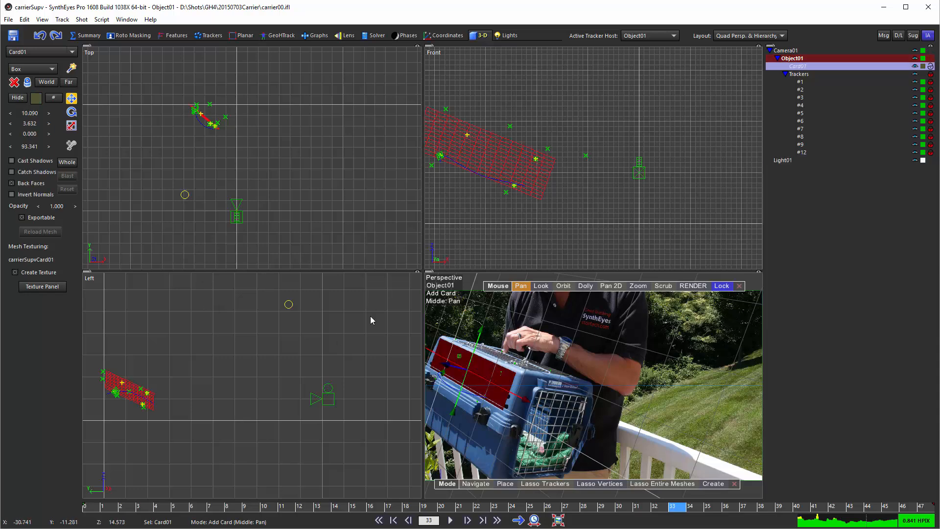
{"action": "left_click", "coordinate": [36, 98]}
{"action": "left_click", "coordinate": [105, 111]}
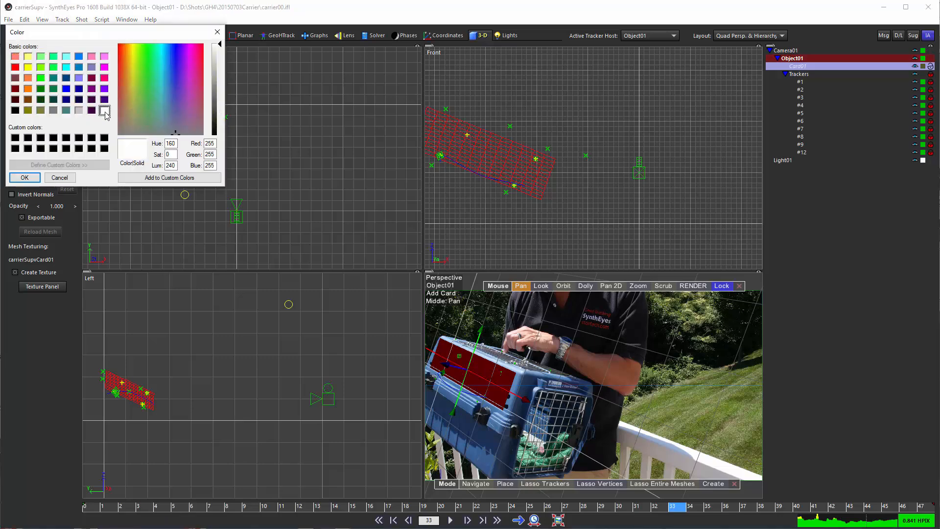
{"action": "left_click", "coordinate": [24, 178]}
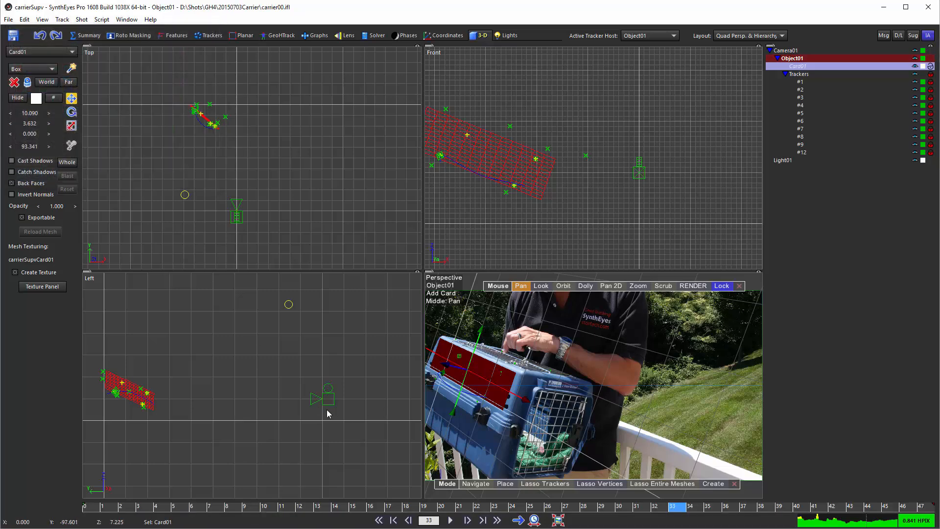
{"action": "left_click", "coordinate": [602, 365]}
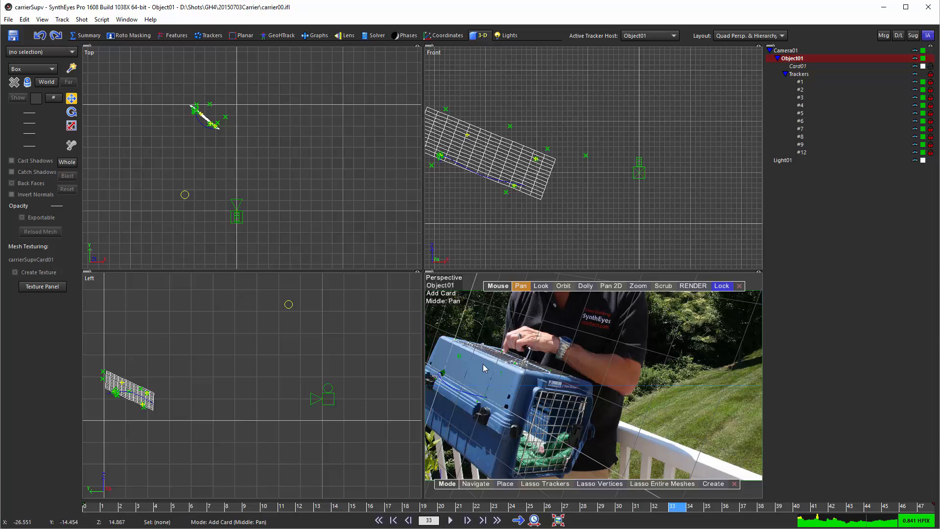
{"action": "left_click_drag", "start_coordinate": [414, 508], "coordinate": [836, 508]}
{"action": "left_click", "coordinate": [265, 507]}
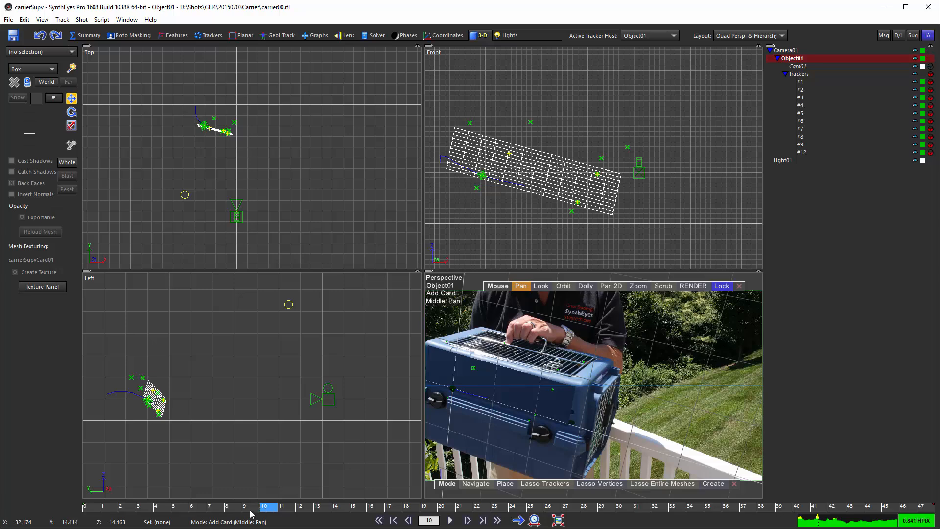
{"action": "left_click_drag", "start_coordinate": [250, 510], "coordinate": [88, 509]}
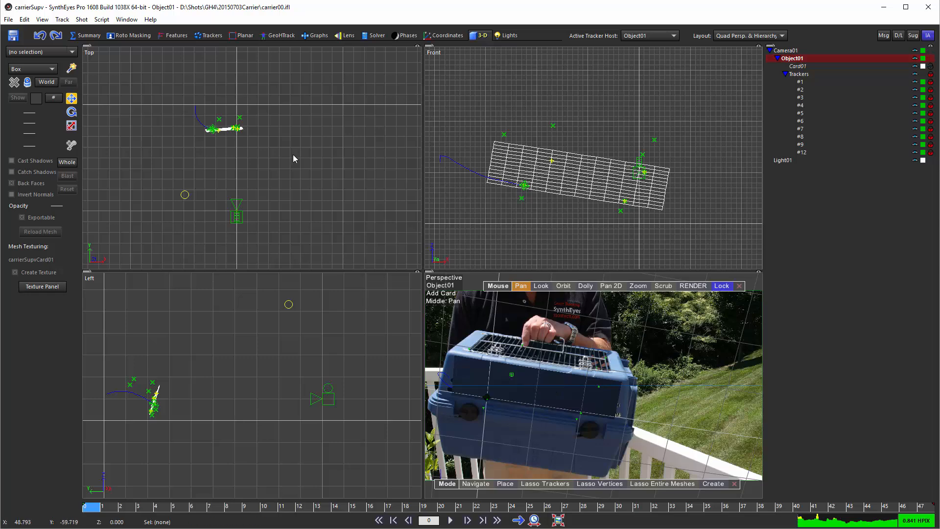
{"action": "left_click", "coordinate": [101, 19]}
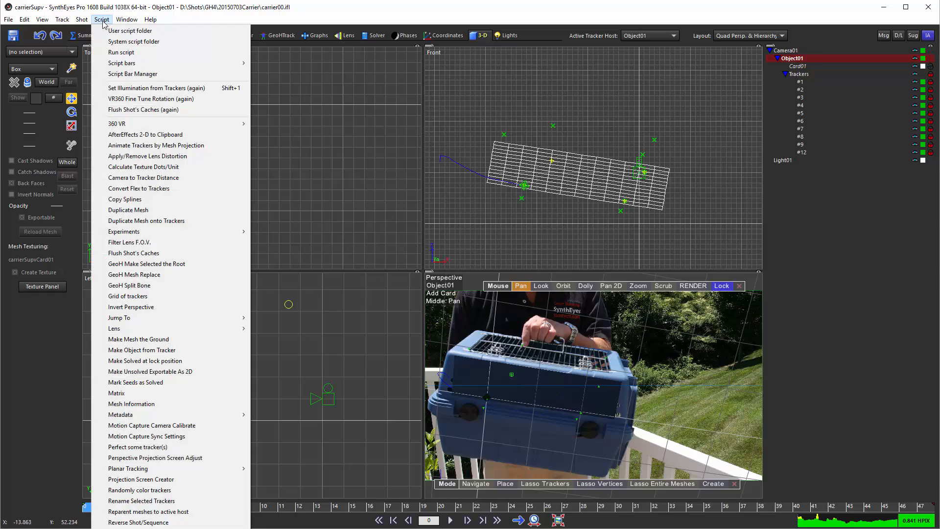
{"action": "left_click", "coordinate": [182, 90]}
{"action": "left_click", "coordinate": [656, 384]}
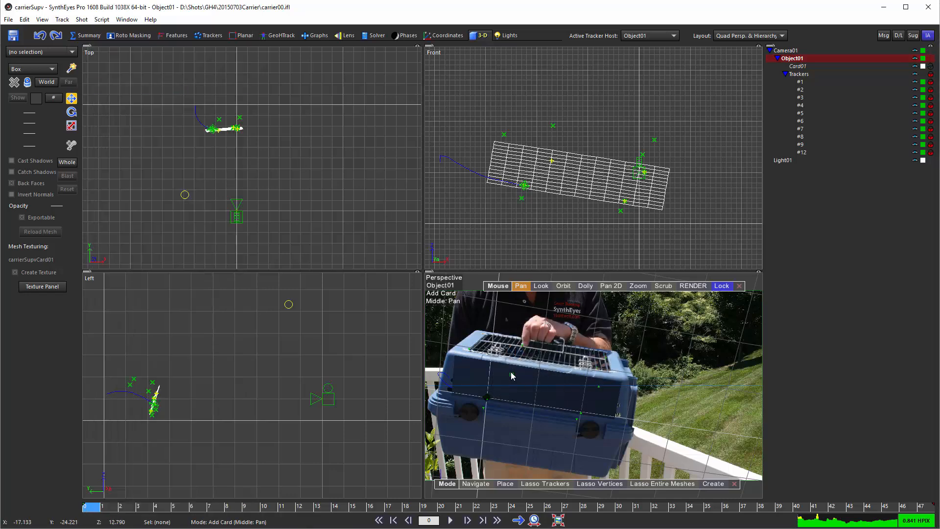
- Select Tracker12 and run Set Illumination from Trackers with Card01 as the target over the whole shot, stepping by 1 frame
{"action": "left_click", "coordinate": [511, 375]}
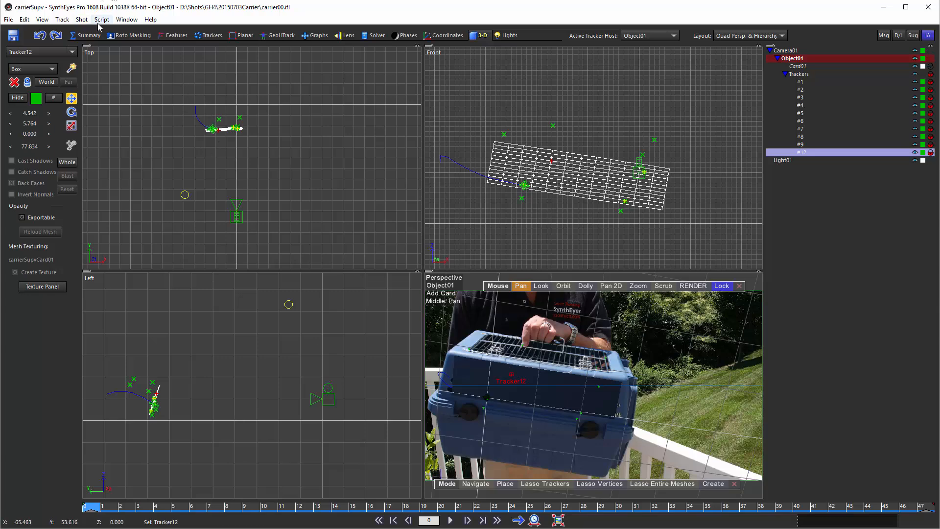
{"action": "left_click", "coordinate": [101, 20]}
{"action": "left_click", "coordinate": [183, 89]}
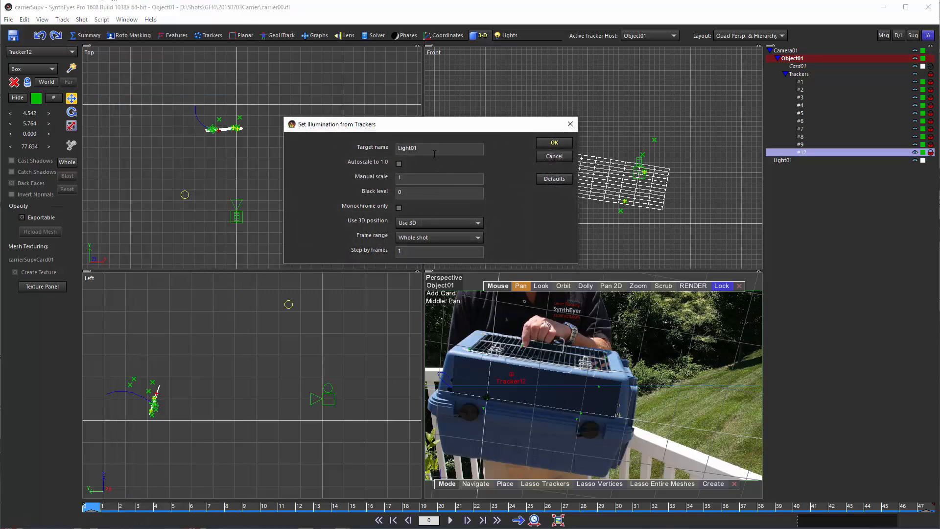
{"action": "left_click_drag", "start_coordinate": [390, 152], "coordinate": [368, 161]}
{"action": "type", "text": "Card01"}
{"action": "key", "text": "Return"}
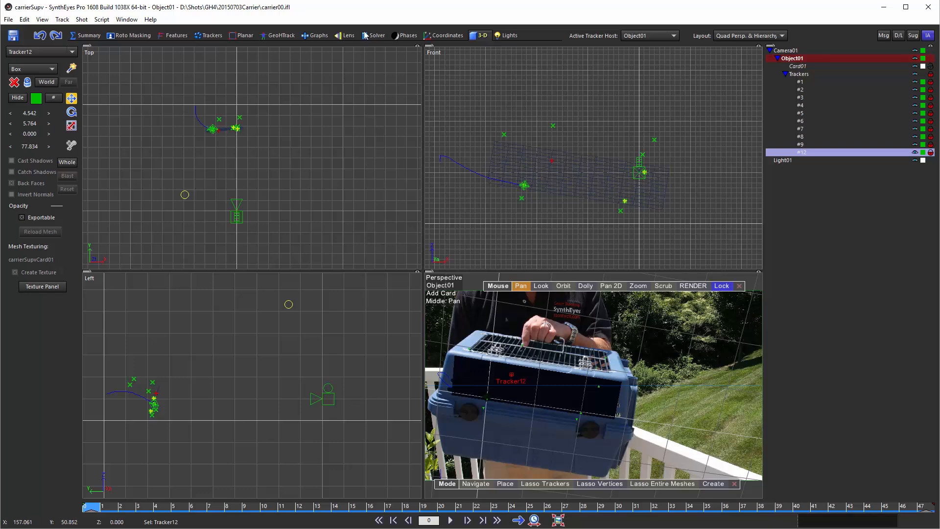
- Move to frame 8 in the graphs, collapse Card01's channels, and delete all of Light01's red, green and blue keys across the whole shot
{"action": "left_click", "coordinate": [318, 37]}
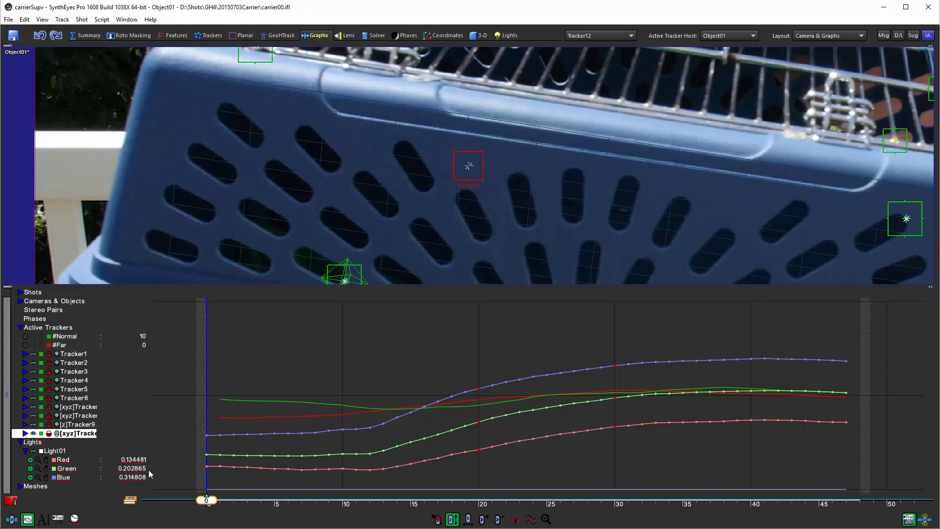
{"action": "scroll", "coordinate": [22, 484], "scroll_direction": "down", "scroll_amount": 4}
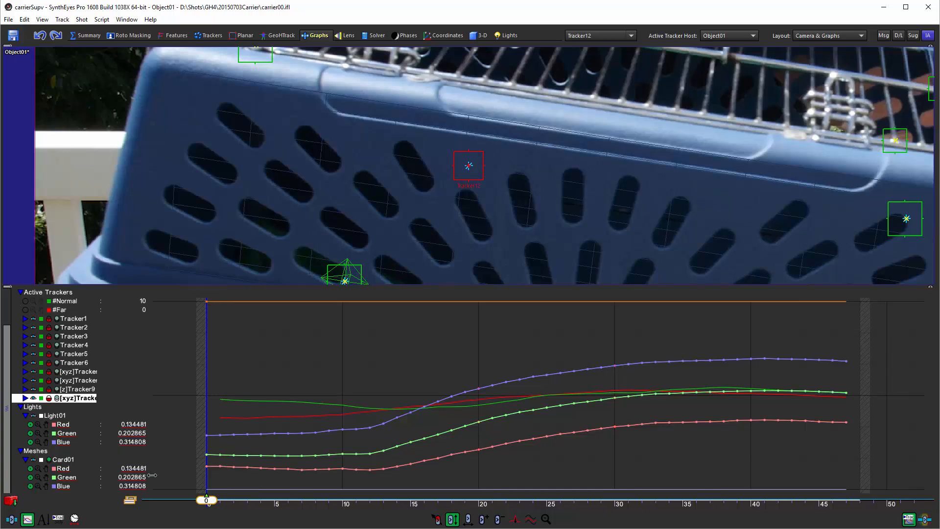
{"action": "left_click_drag", "start_coordinate": [212, 501], "coordinate": [266, 527]}
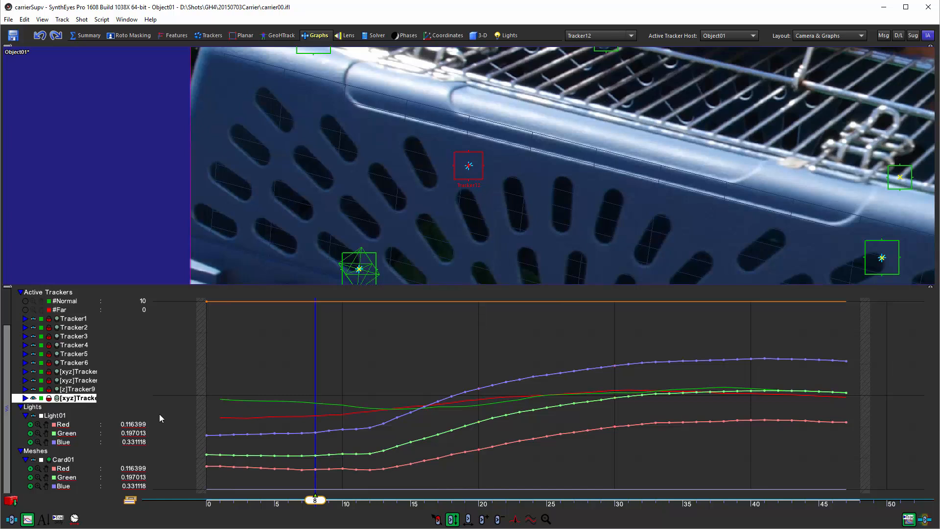
{"action": "left_click", "coordinate": [26, 460]}
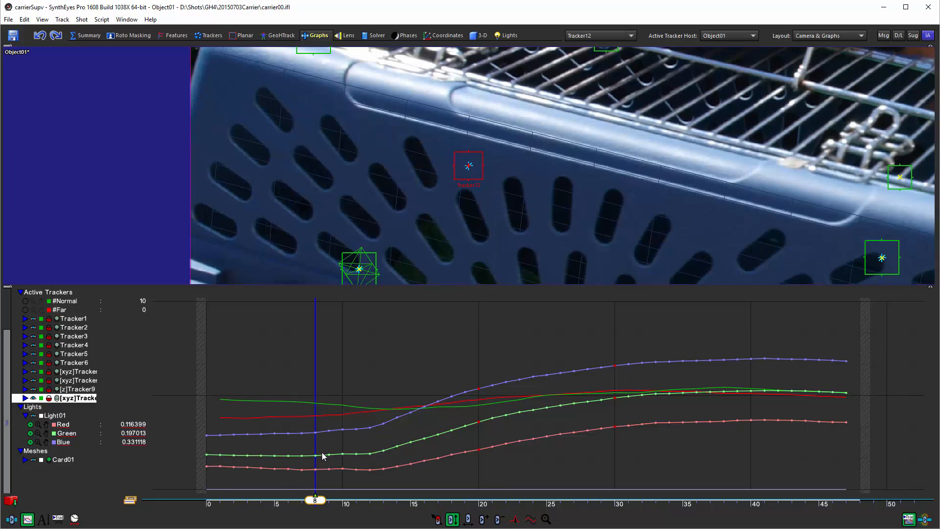
{"action": "left_click_drag", "start_coordinate": [854, 330], "coordinate": [198, 484]}
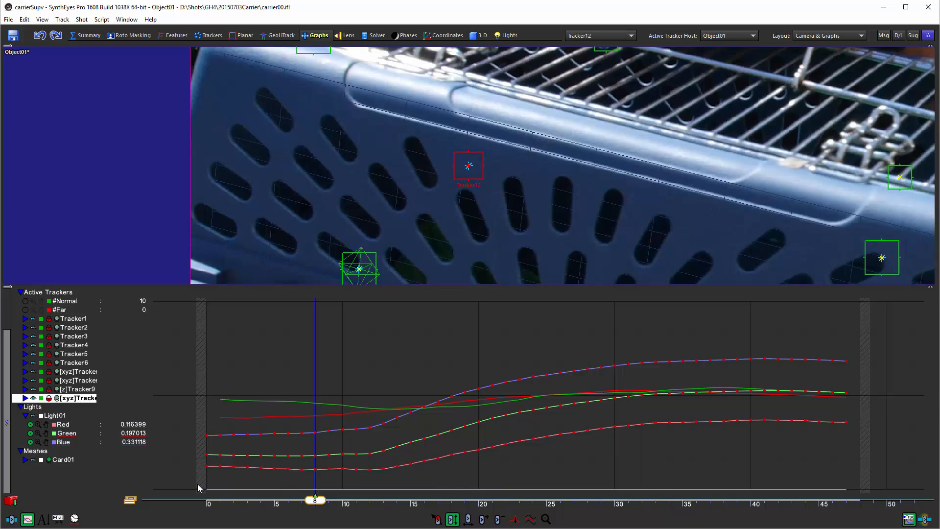
{"action": "right_click", "coordinate": [344, 337]}
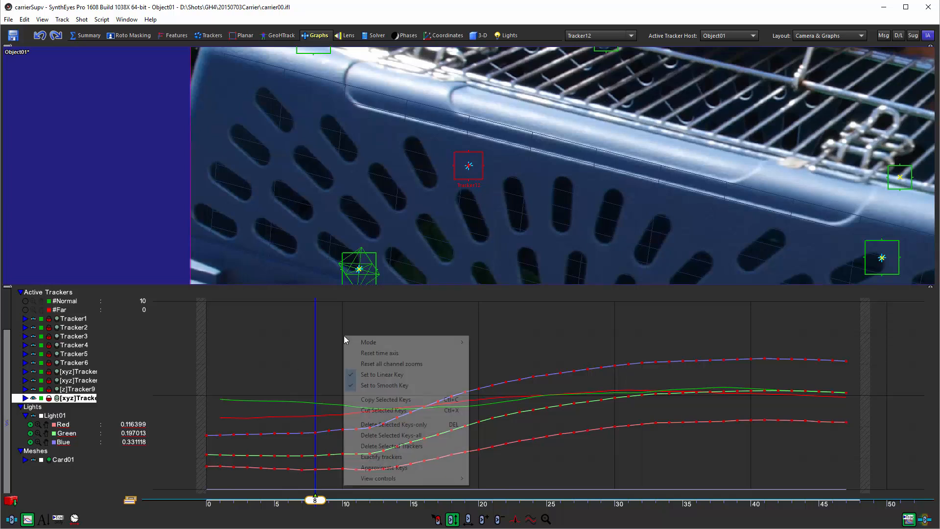
{"action": "left_click", "coordinate": [391, 424]}
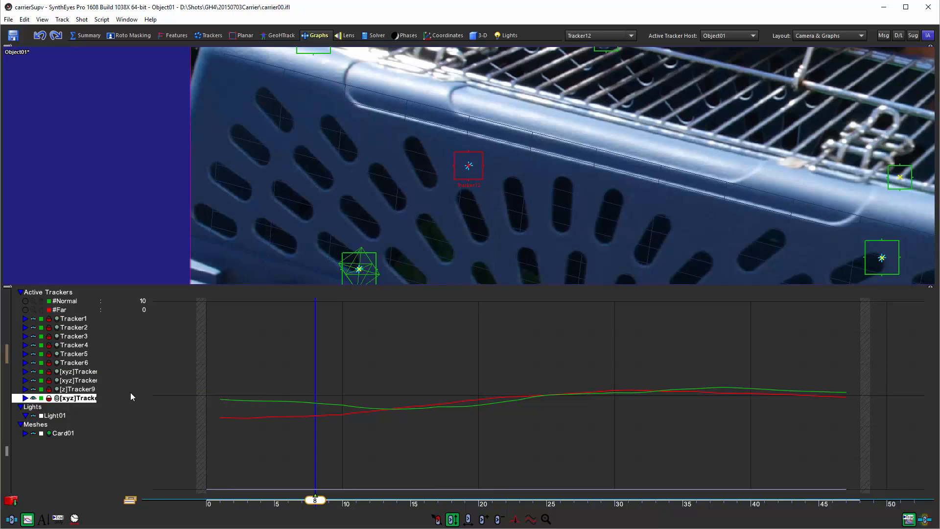
- Expand Card01's color channels in the graphs and view the shaded card in the GeoHTrack perspective view
{"action": "left_click", "coordinate": [26, 434]}
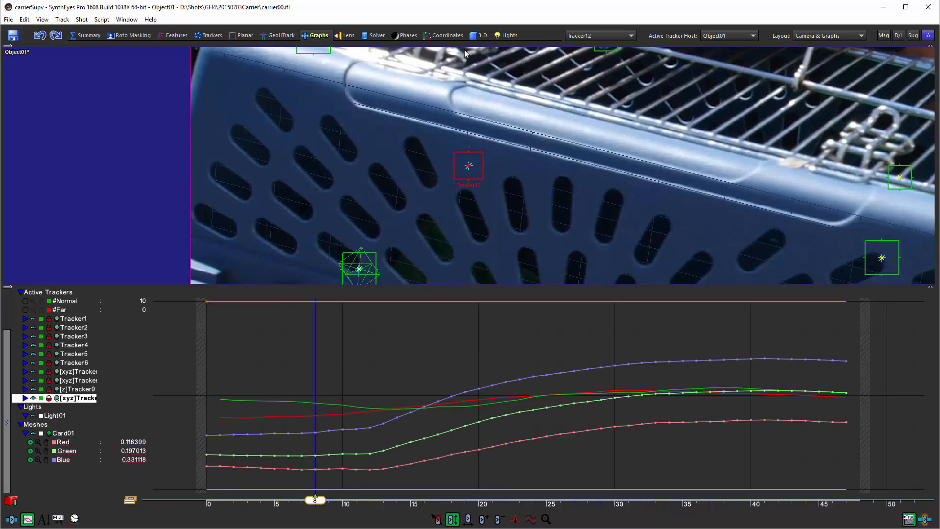
{"action": "left_click", "coordinate": [280, 35]}
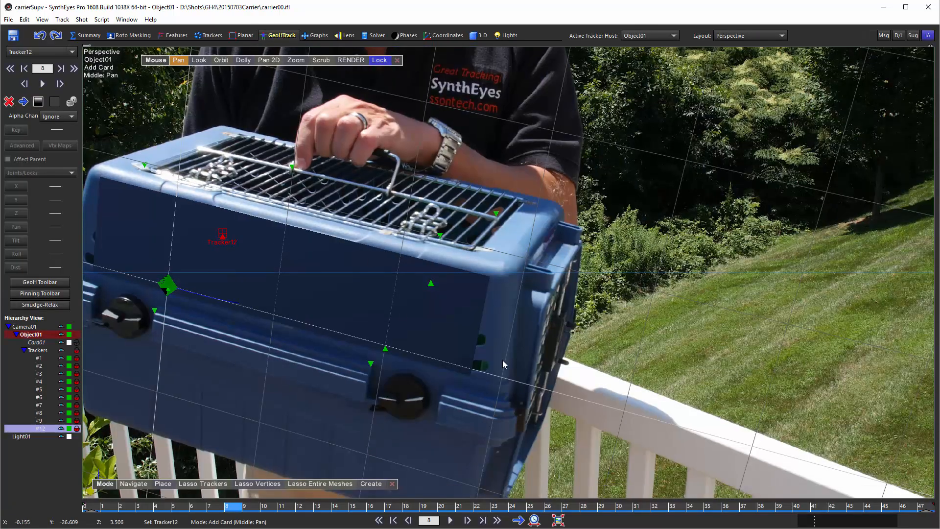
- Scrub through the whole shot to review the card's animated shading against the carrier, toggle Light01's visibility, and play the shot
{"action": "left_click_drag", "start_coordinate": [113, 506], "coordinate": [300, 507]}
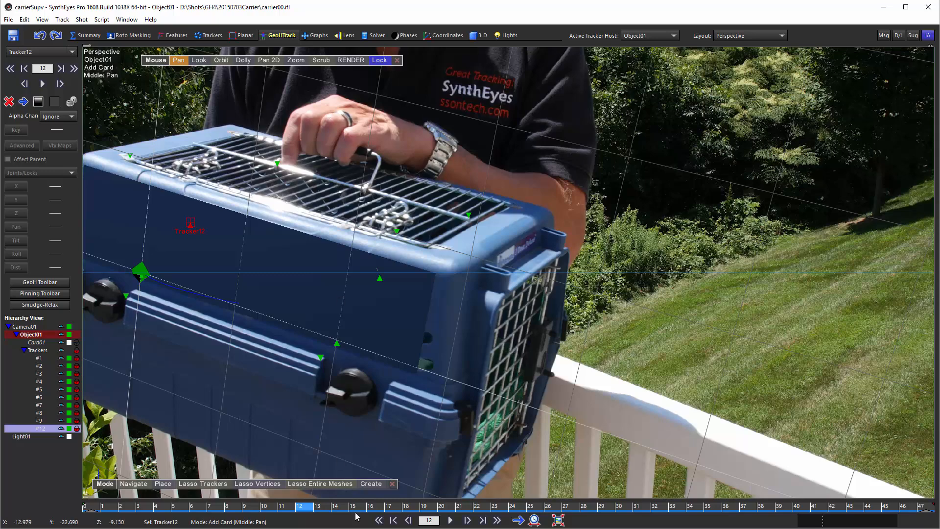
{"action": "left_click", "coordinate": [283, 507]}
{"action": "left_click_drag", "start_coordinate": [227, 508], "coordinate": [783, 508]}
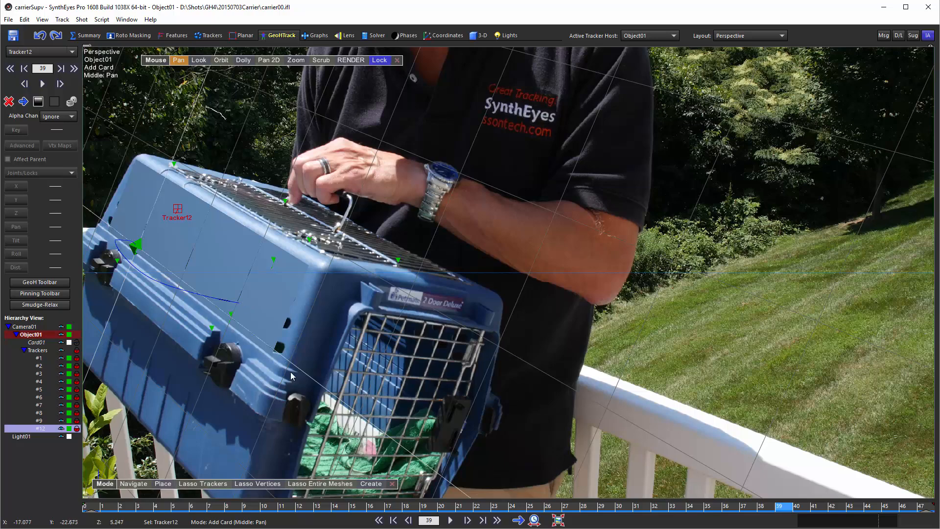
{"action": "key", "text": "Home"}
{"action": "left_click_drag", "start_coordinate": [100, 505], "coordinate": [909, 506]}
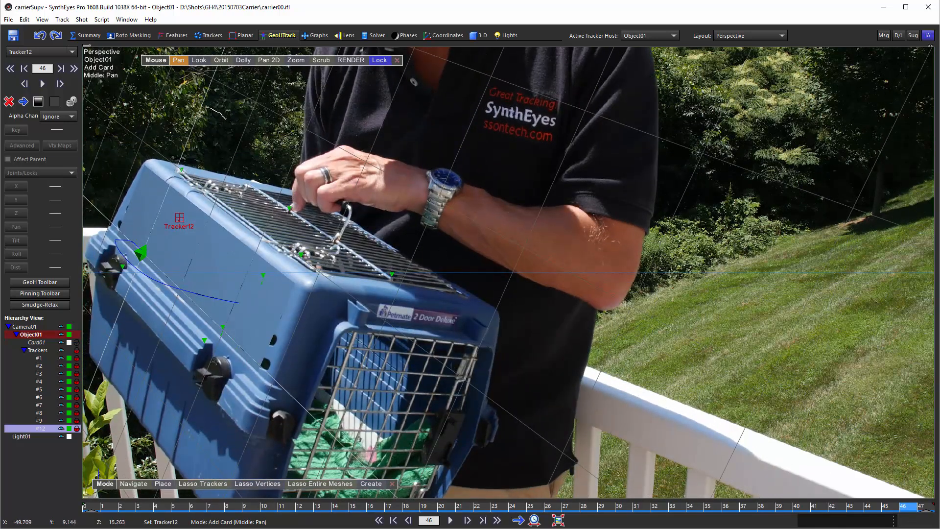
{"action": "left_click", "coordinate": [62, 437]}
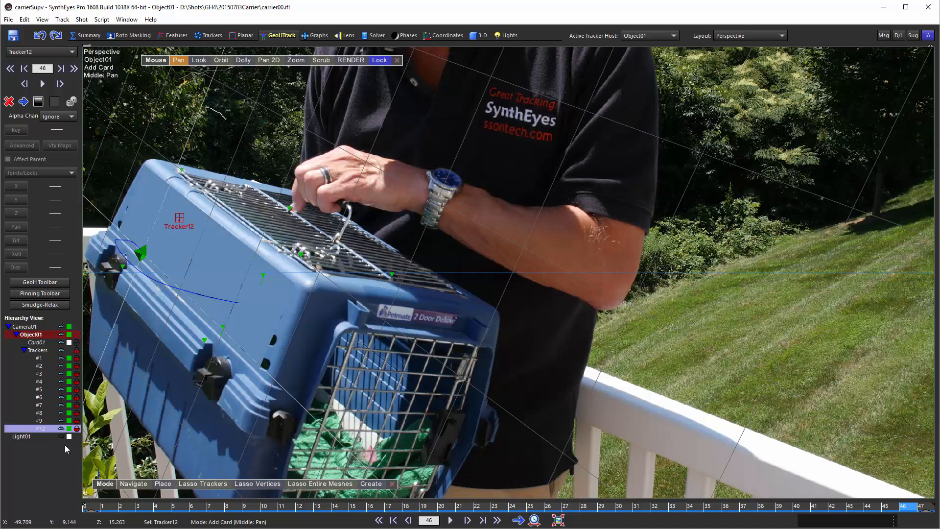
{"action": "key", "text": "space"}
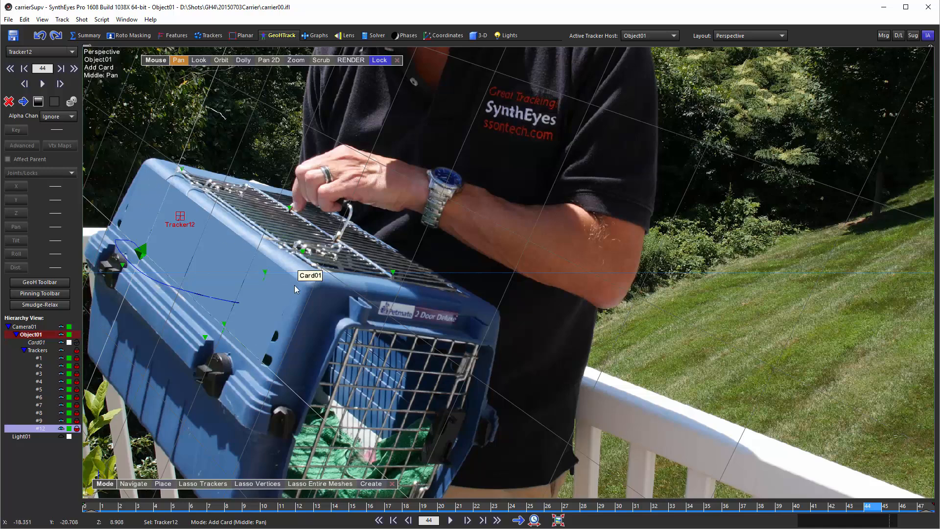
- Rerun Set Illumination from Trackers on Tracker12 with an empty target name, over the whole shot and stepping by 1 frame
{"action": "left_click", "coordinate": [102, 19]}
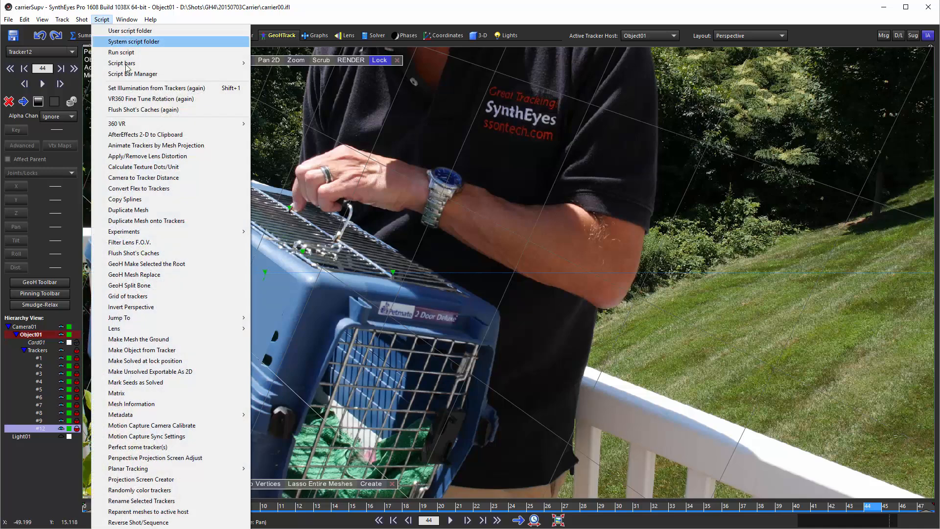
{"action": "left_click", "coordinate": [157, 88]}
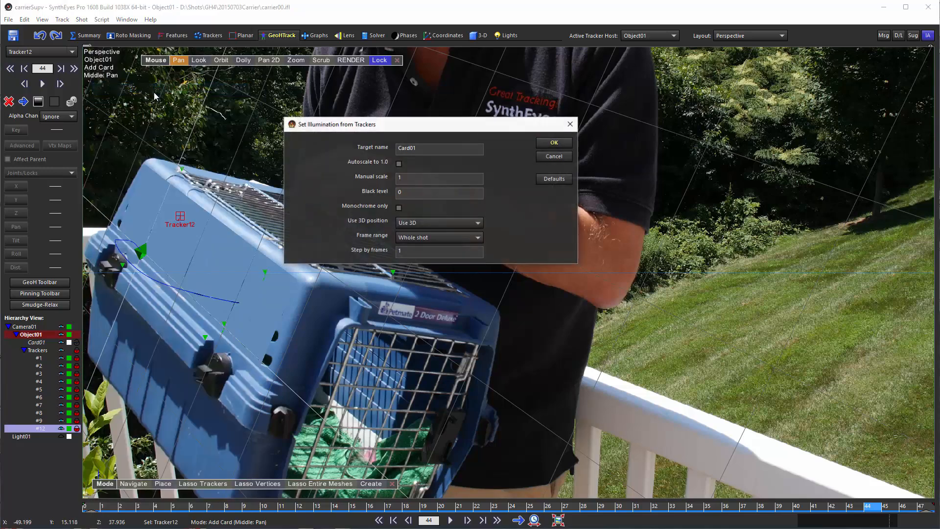
{"action": "left_click_drag", "start_coordinate": [436, 151], "coordinate": [337, 148]}
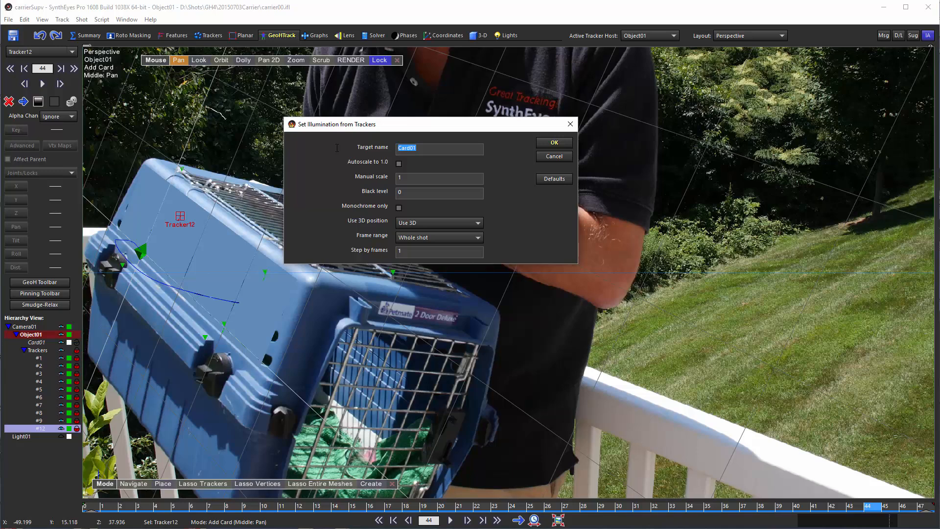
{"action": "key", "text": "BackSpace"}
{"action": "left_click", "coordinate": [548, 142]}
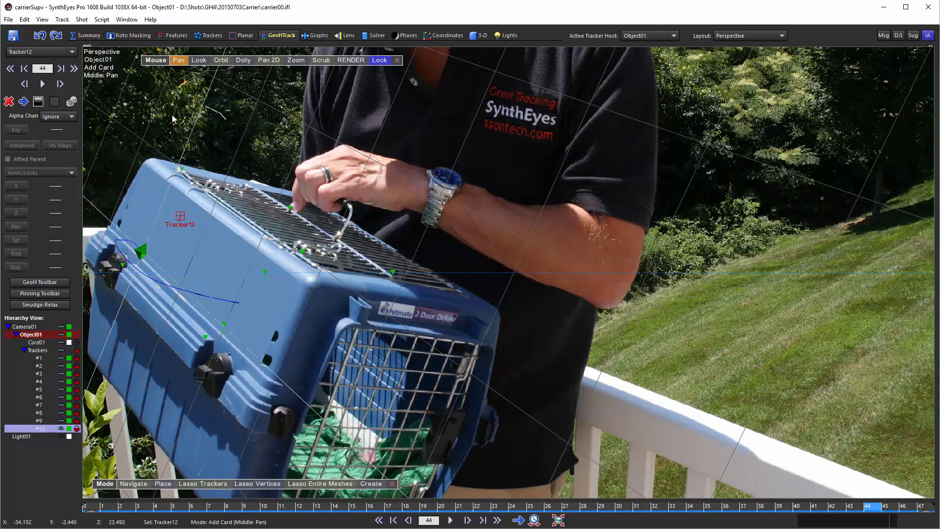
- Expand Tracker12's channels in the graphs to examine its red, green and blue illumination curves
{"action": "left_click", "coordinate": [319, 38]}
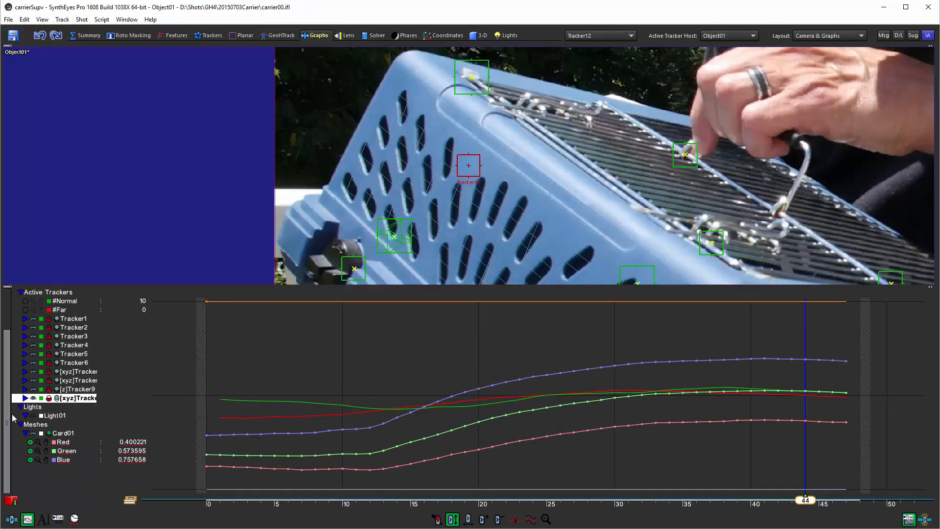
{"action": "left_click", "coordinate": [26, 398]}
{"action": "scroll", "coordinate": [112, 431], "scroll_direction": "down", "scroll_amount": 2}
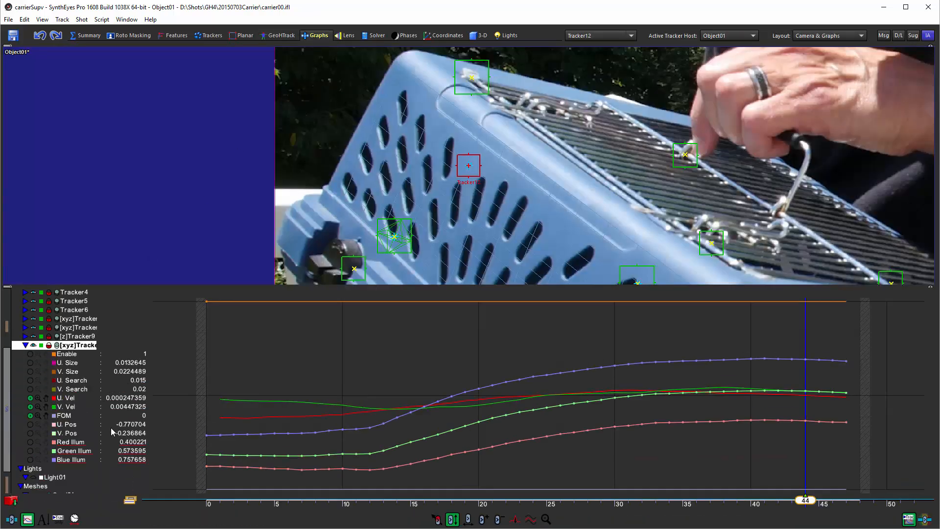
{"action": "scroll", "coordinate": [111, 431], "scroll_direction": "down", "scroll_amount": 1}
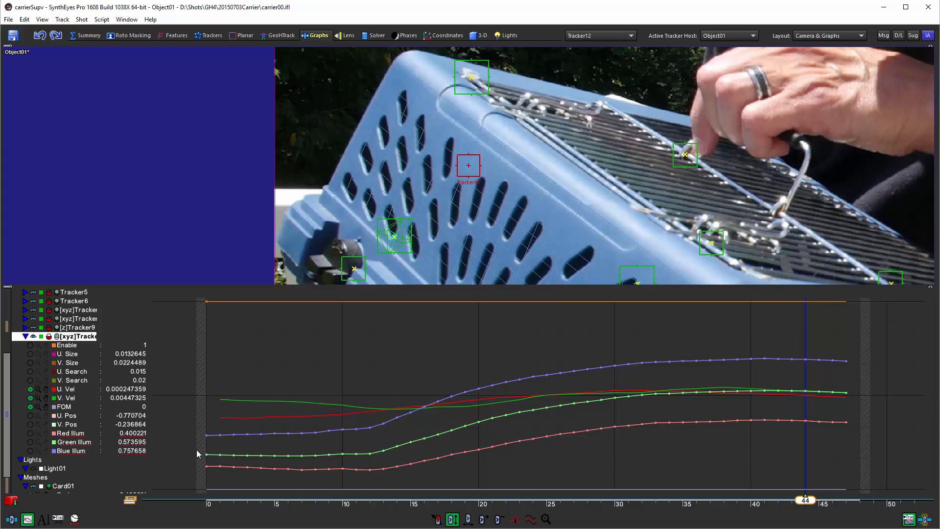
{"action": "scroll", "coordinate": [179, 342], "scroll_direction": "up", "scroll_amount": 4}
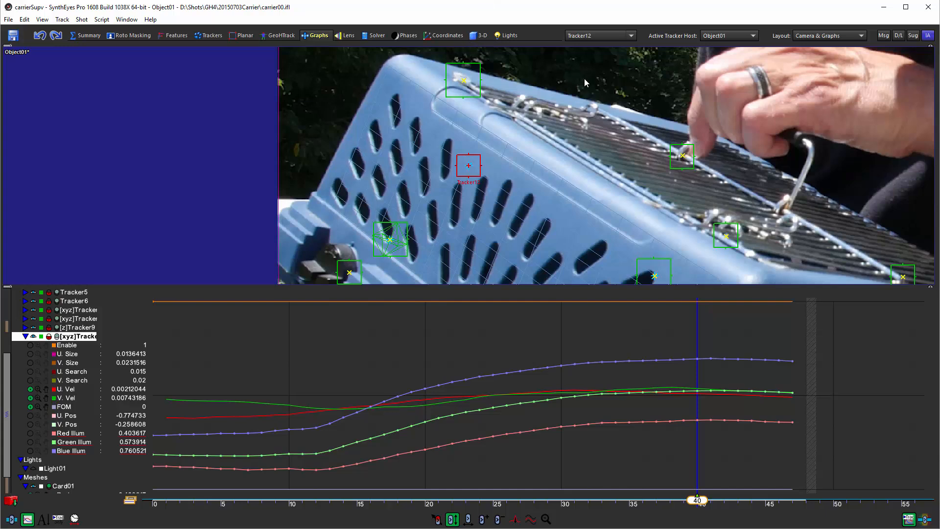
- Scrub through the shot in the 3-D views and inspect Tracker12's color values without changing them
{"action": "left_click", "coordinate": [213, 36]}
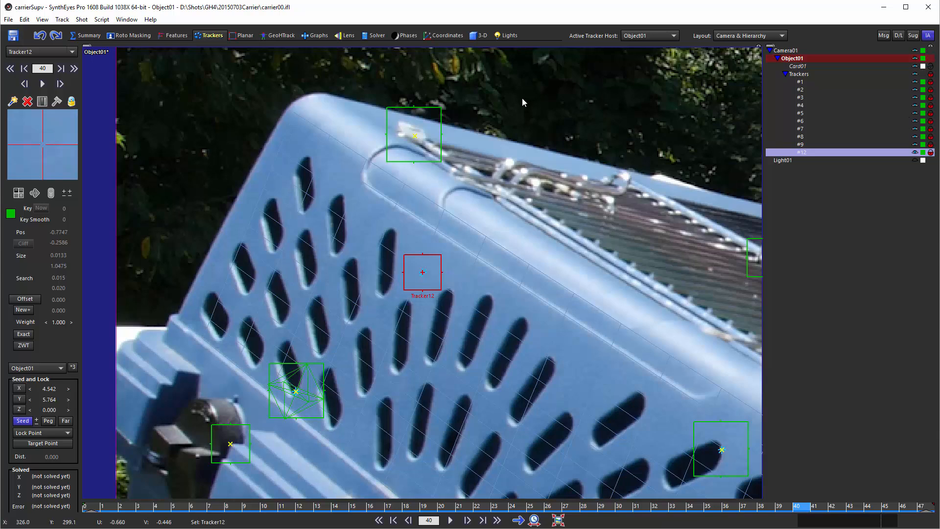
{"action": "left_click", "coordinate": [482, 37]}
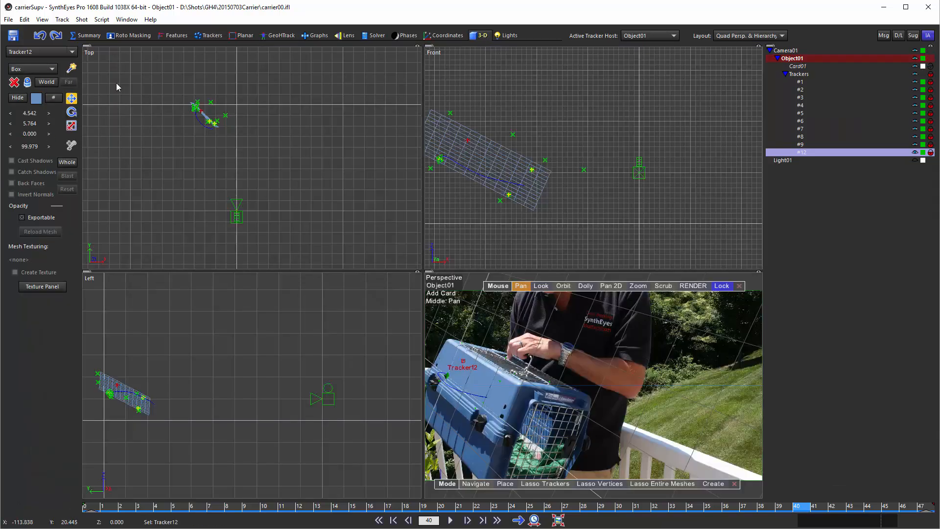
{"action": "left_click", "coordinate": [178, 507]}
{"action": "left_click_drag", "start_coordinate": [177, 507], "coordinate": [832, 507]}
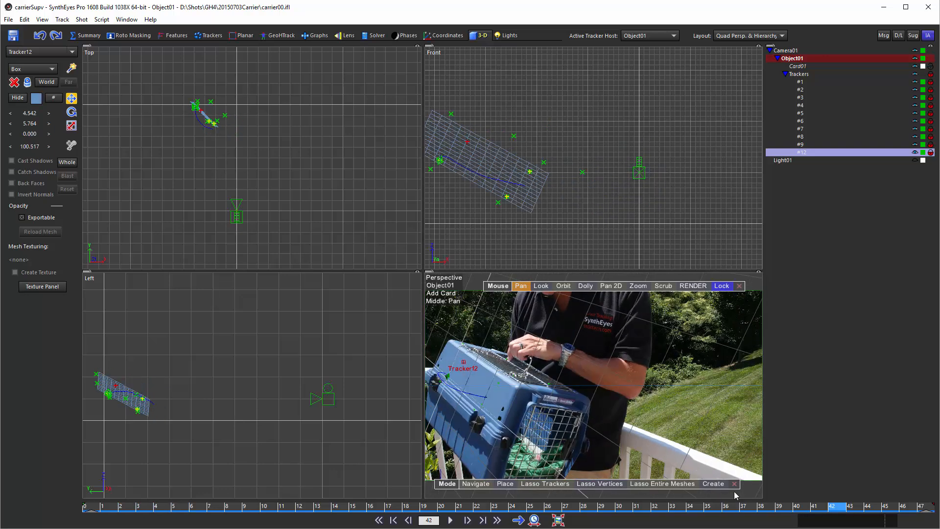
{"action": "left_click", "coordinate": [36, 99]}
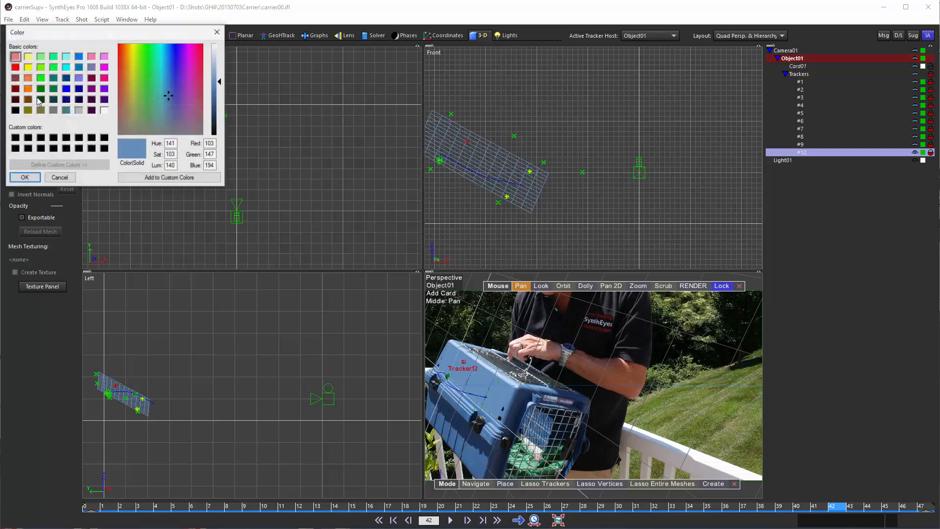
{"action": "left_click", "coordinate": [60, 178]}
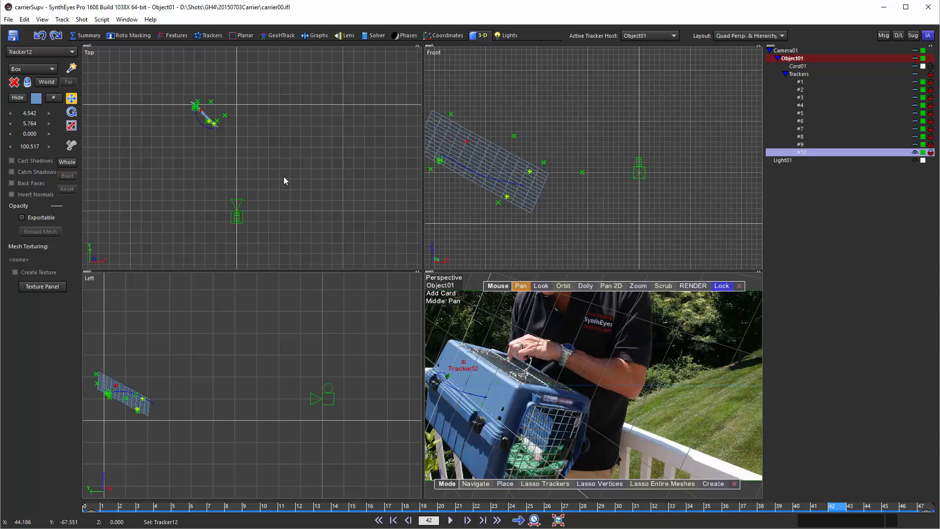
- Select Tracker9, go to frame 17 in the graphs, and inspect Tracker12's Red Illum key value and the channel curves
{"action": "key", "text": "Up"}
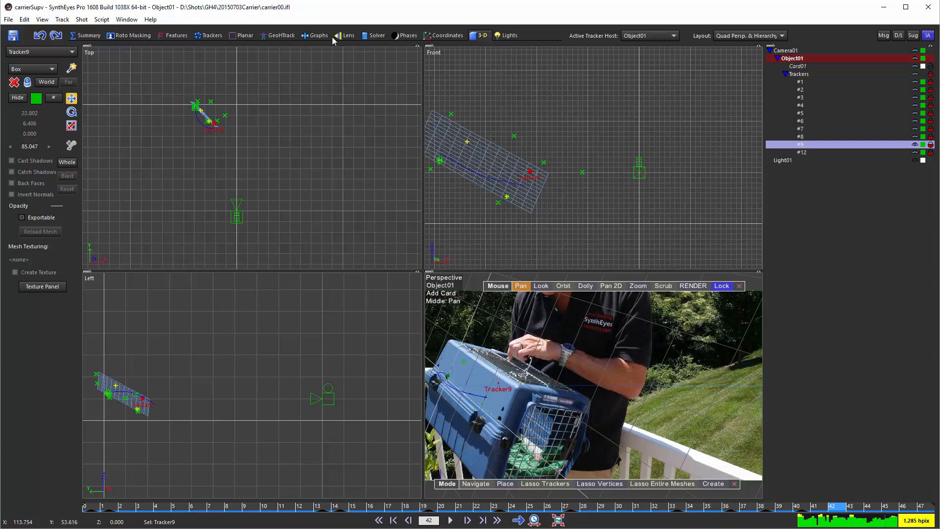
{"action": "left_click", "coordinate": [316, 36]}
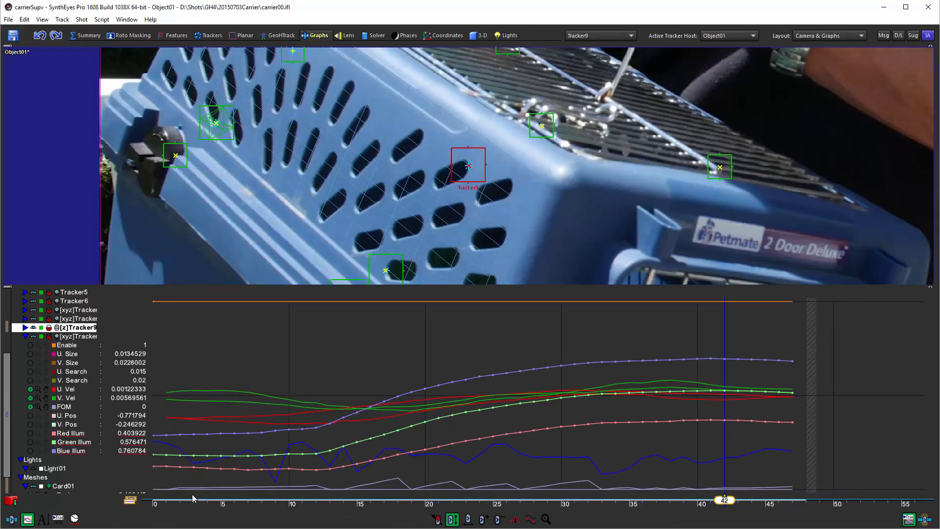
{"action": "left_click", "coordinate": [381, 502]}
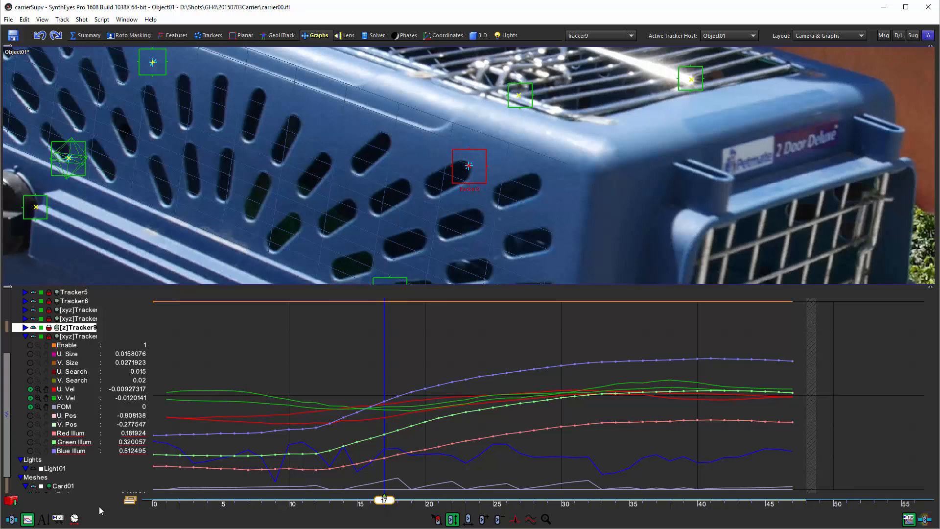
{"action": "double_click", "coordinate": [141, 435]}
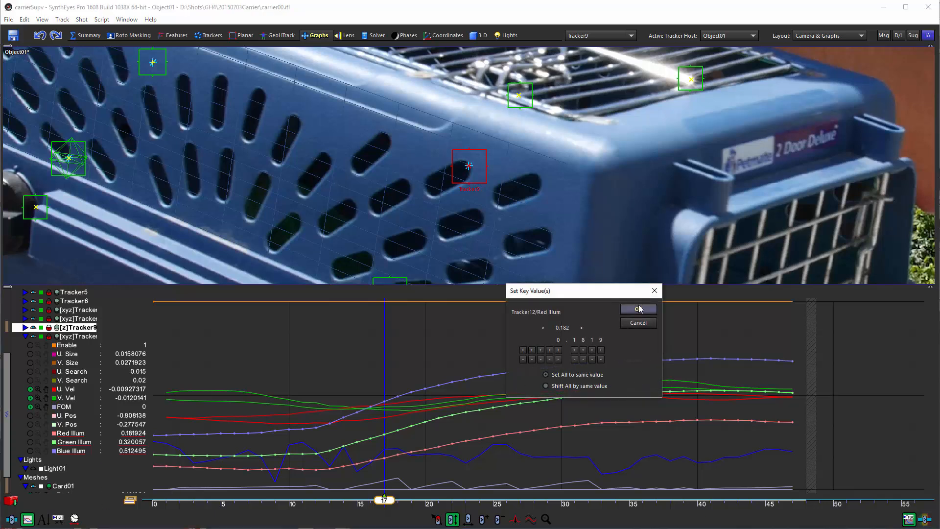
{"action": "left_click", "coordinate": [638, 323]}
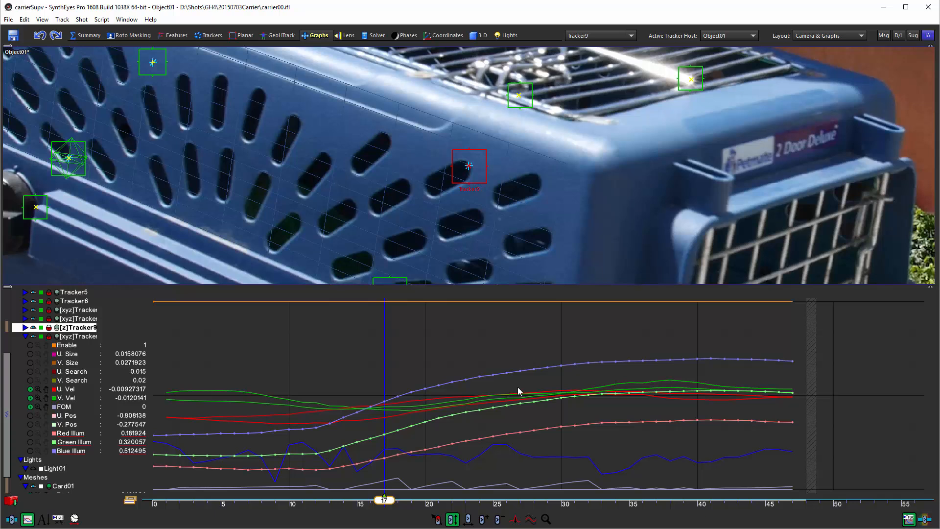
{"action": "mouse_move", "coordinate": [634, 391]}
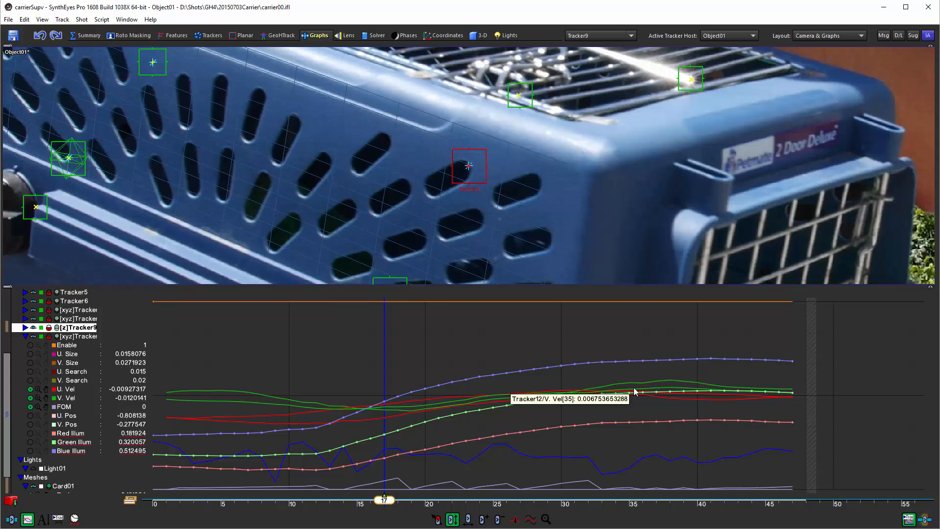